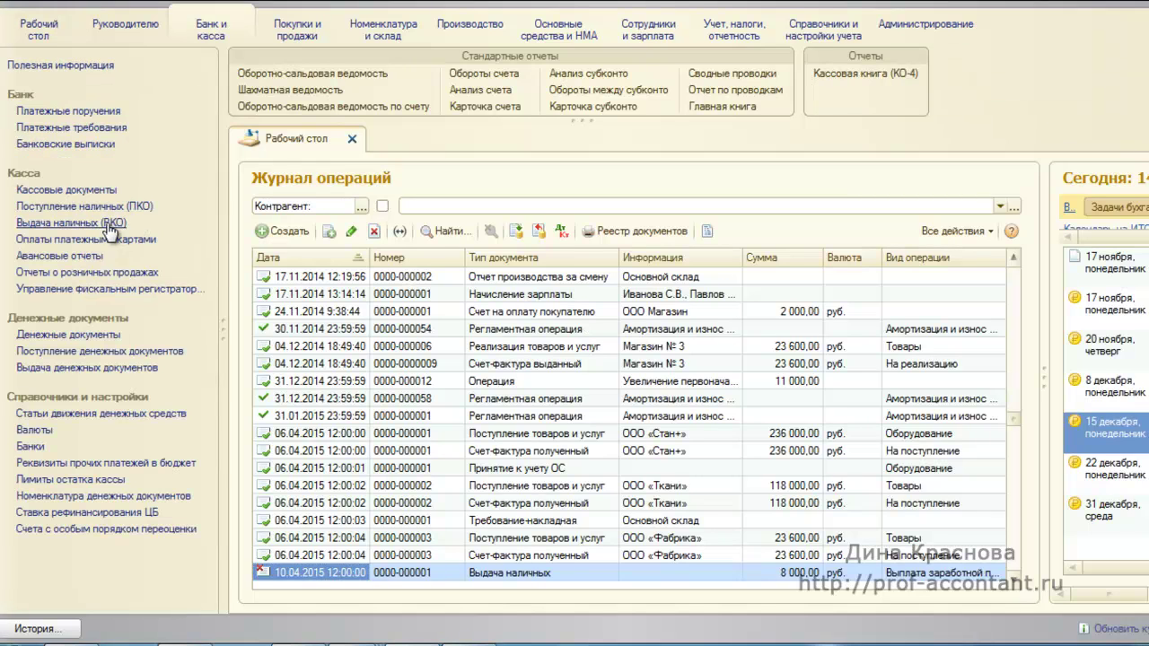
# Step: Create a new cash payment order (РКО) with the operation type «Выдача подотчетному лицу»
pyautogui.click(109, 224)
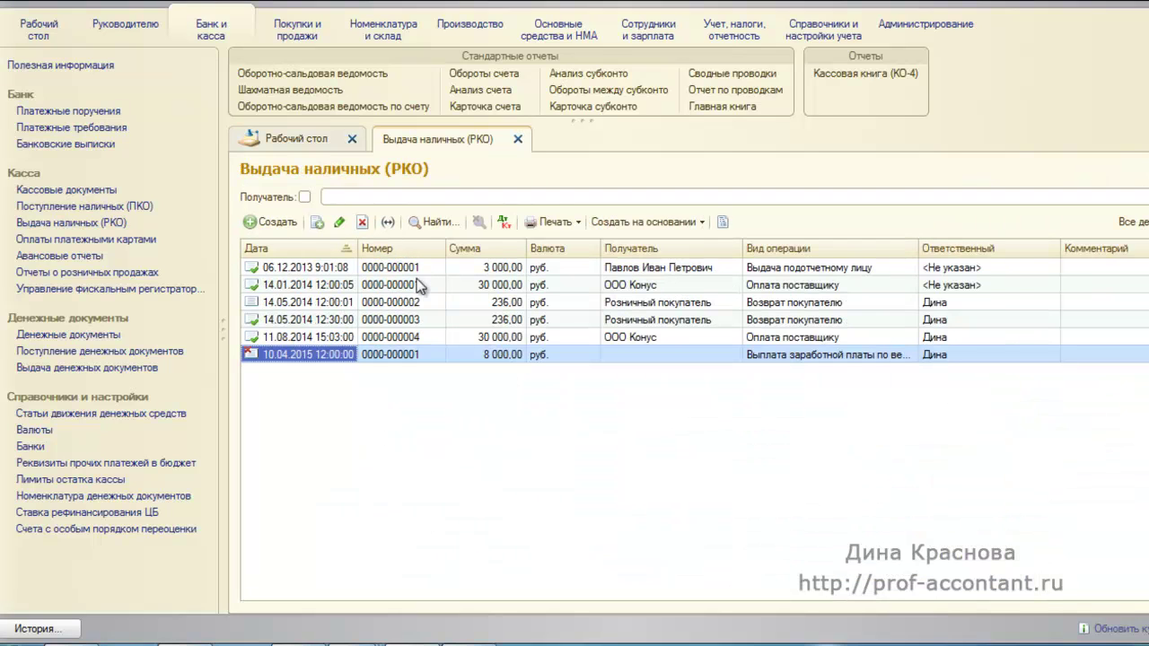
pyautogui.press('Insert')
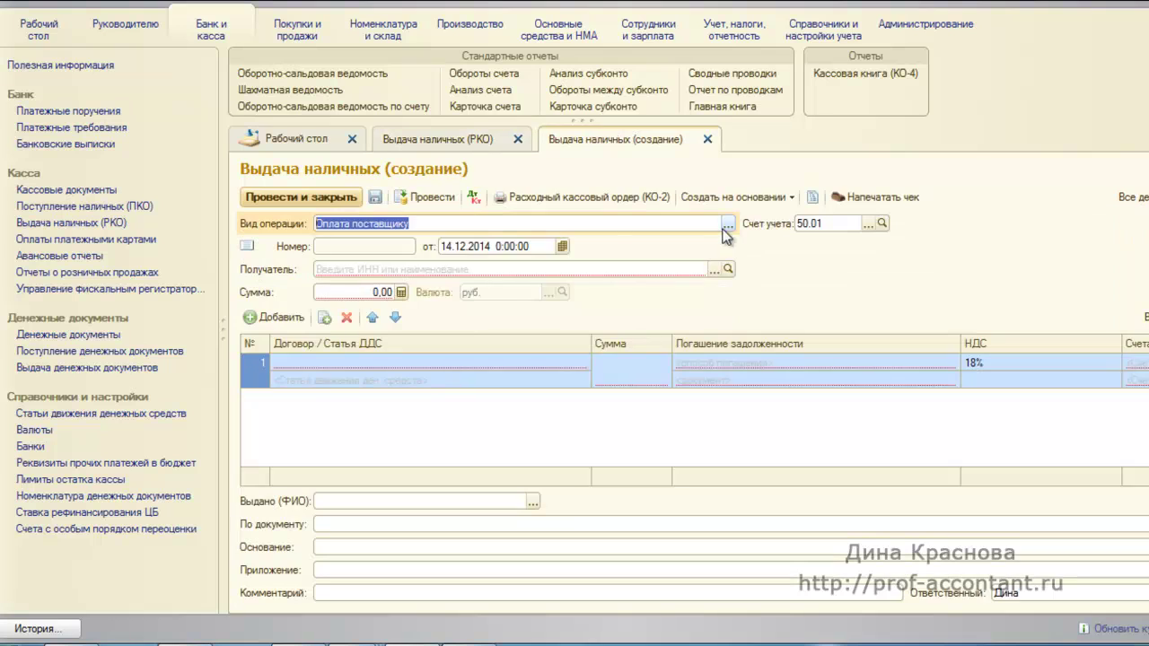
pyautogui.click(727, 223)
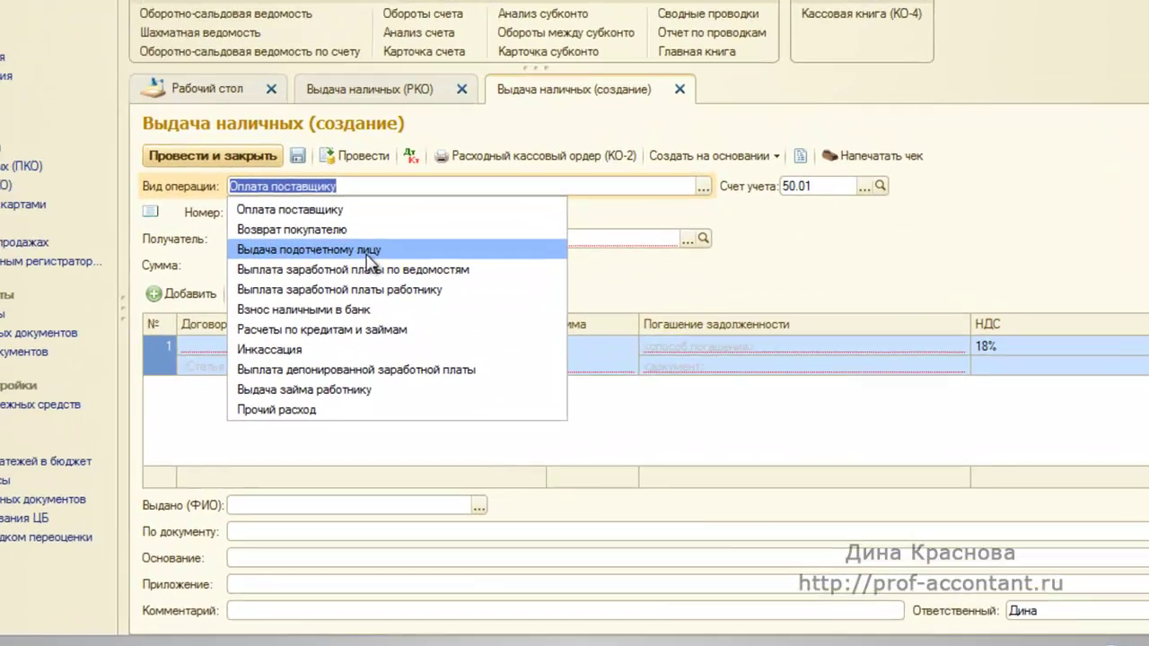
pyautogui.press('Escape')
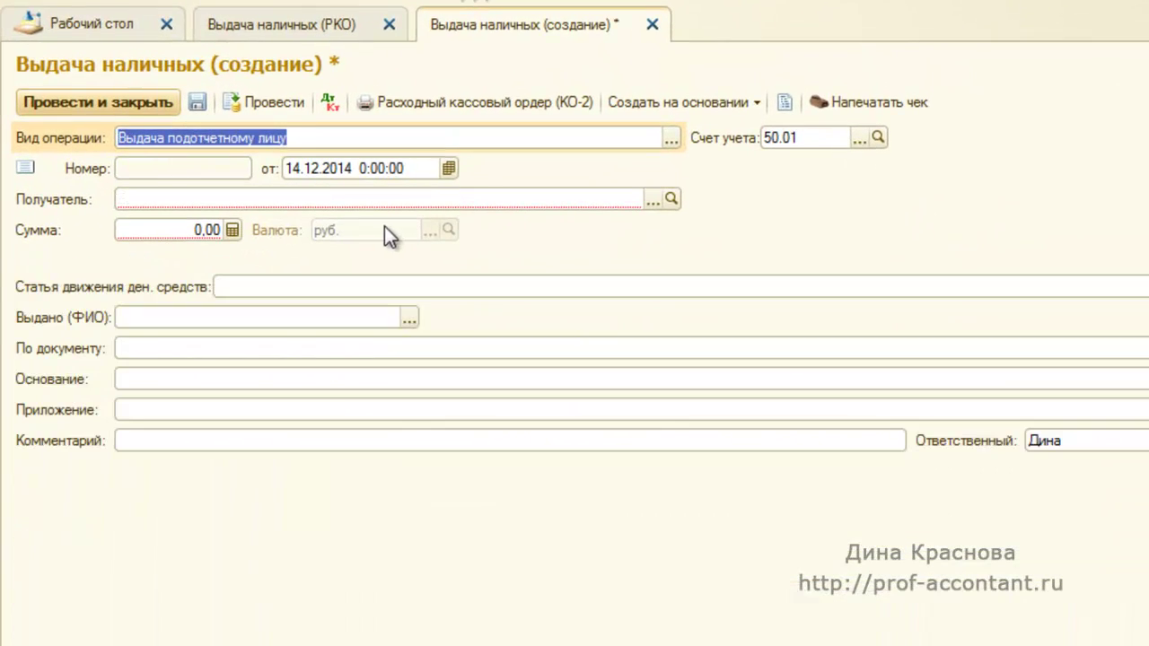
# Step: Choose the accountable employee as the order's recipient and enter 2 500 as the amount
pyautogui.click(654, 199)
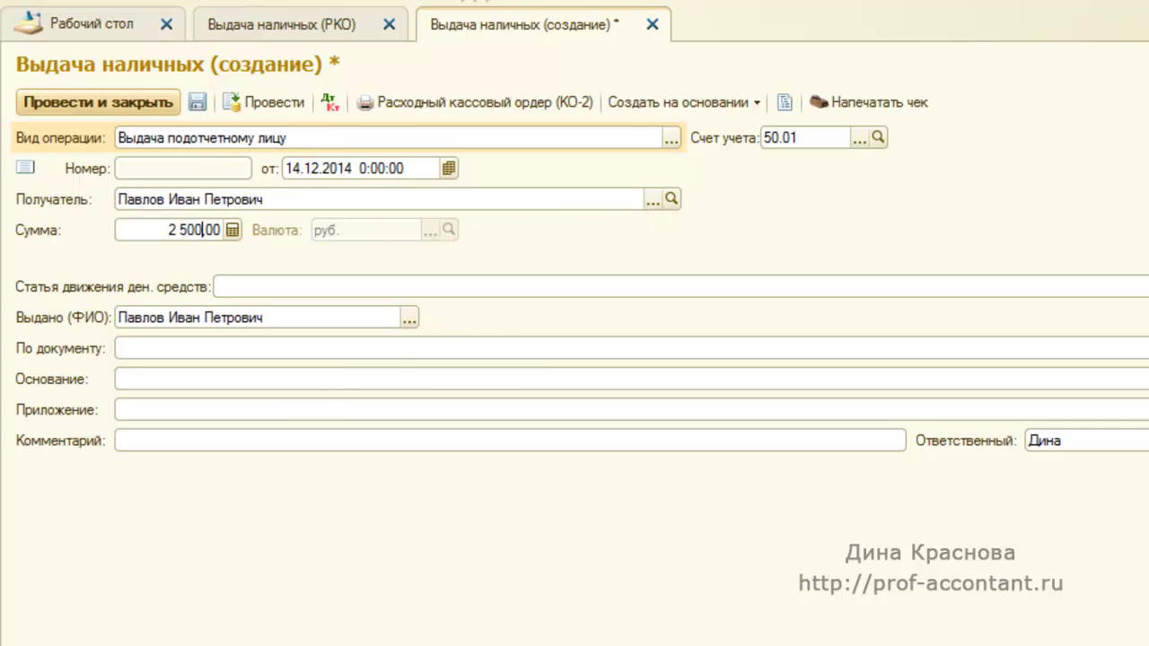
pyautogui.press('Tab')
pyautogui.click(890, 346)
# Step: Enter «на покупку украшений» as the basis and «Заявление №12» as the attachment, and post and close the cash order
pyautogui.click(150, 375)
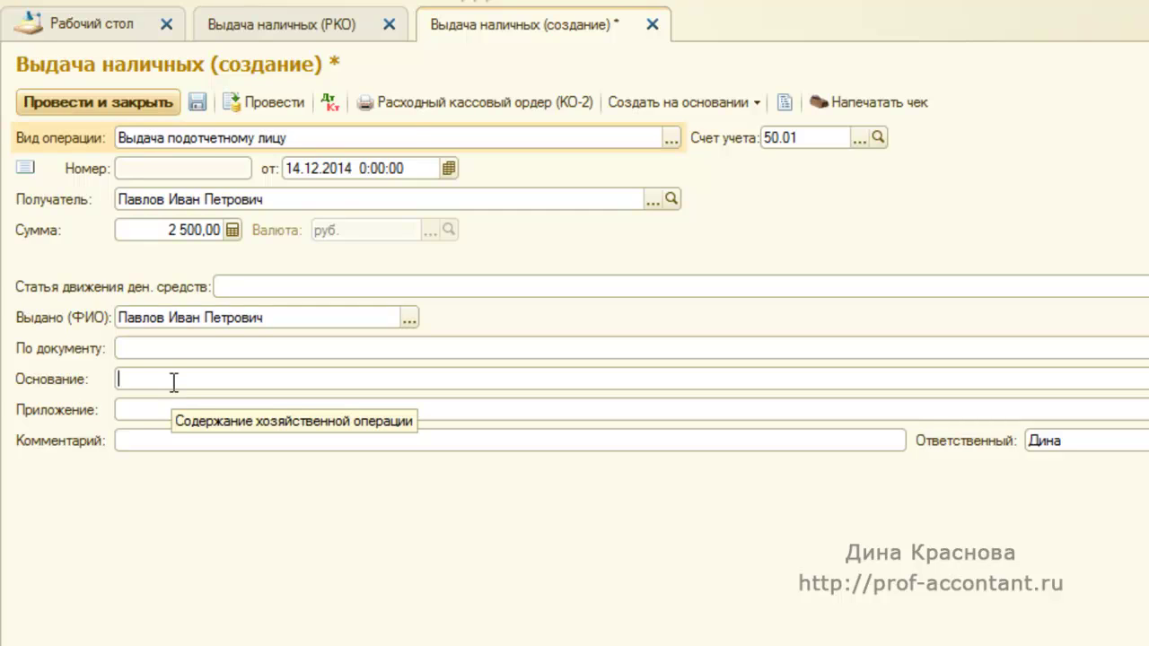
pyautogui.write('на покупку украшений')
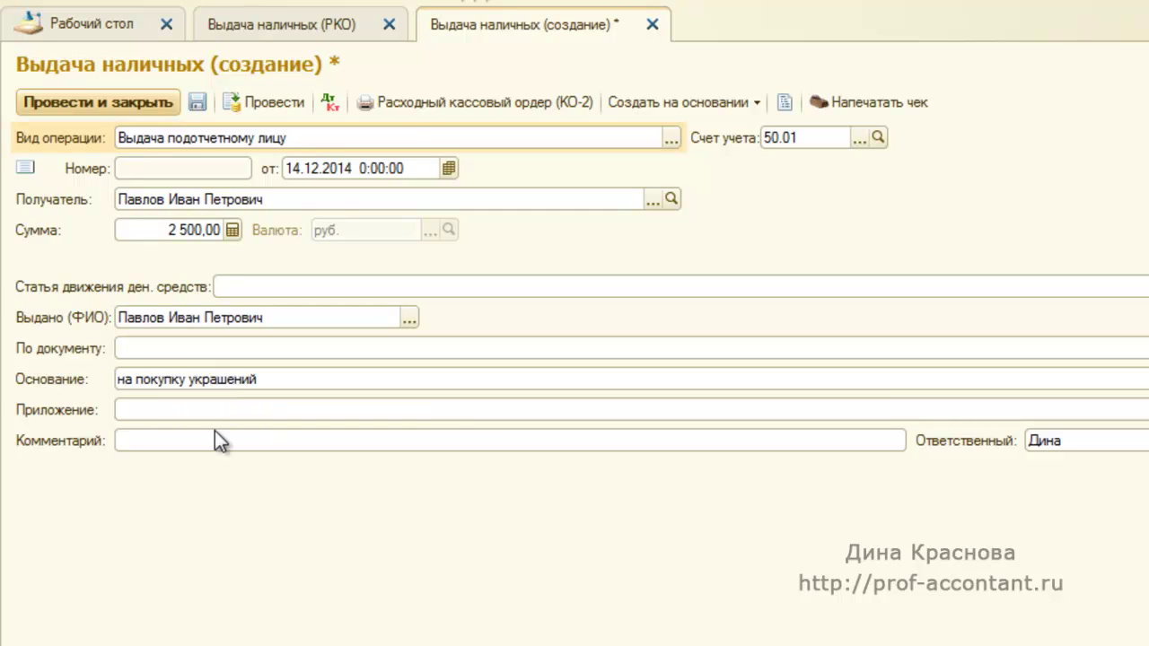
pyautogui.press('Tab')
pyautogui.write('Заявление №12')
pyautogui.click(281, 107)
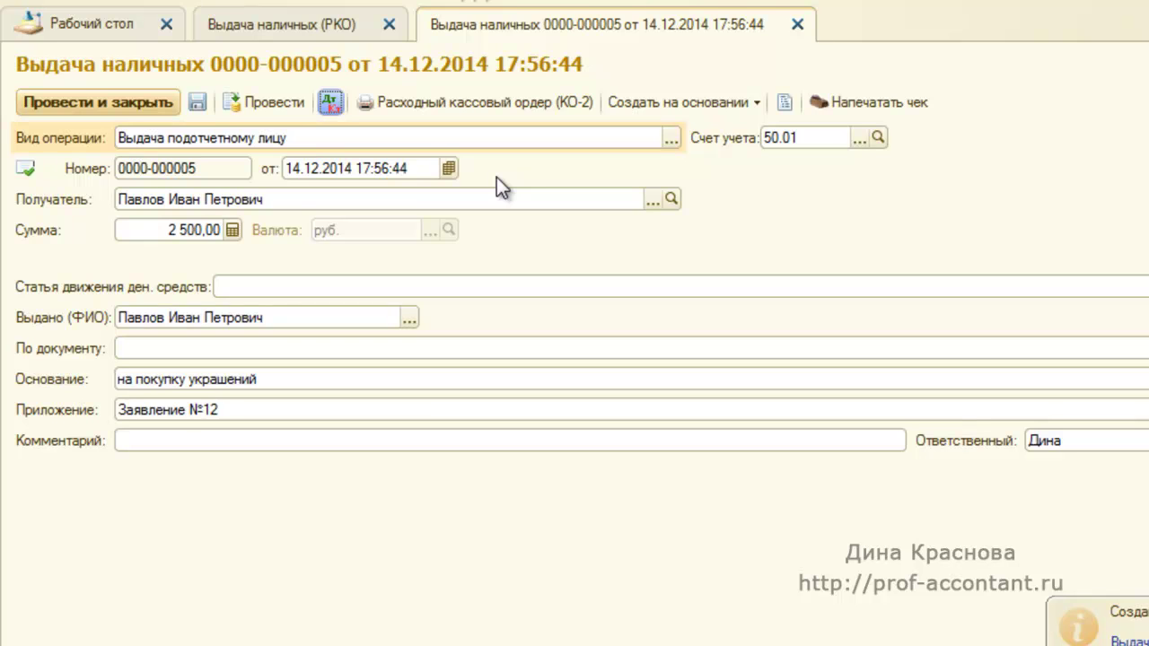
pyautogui.press('Escape')
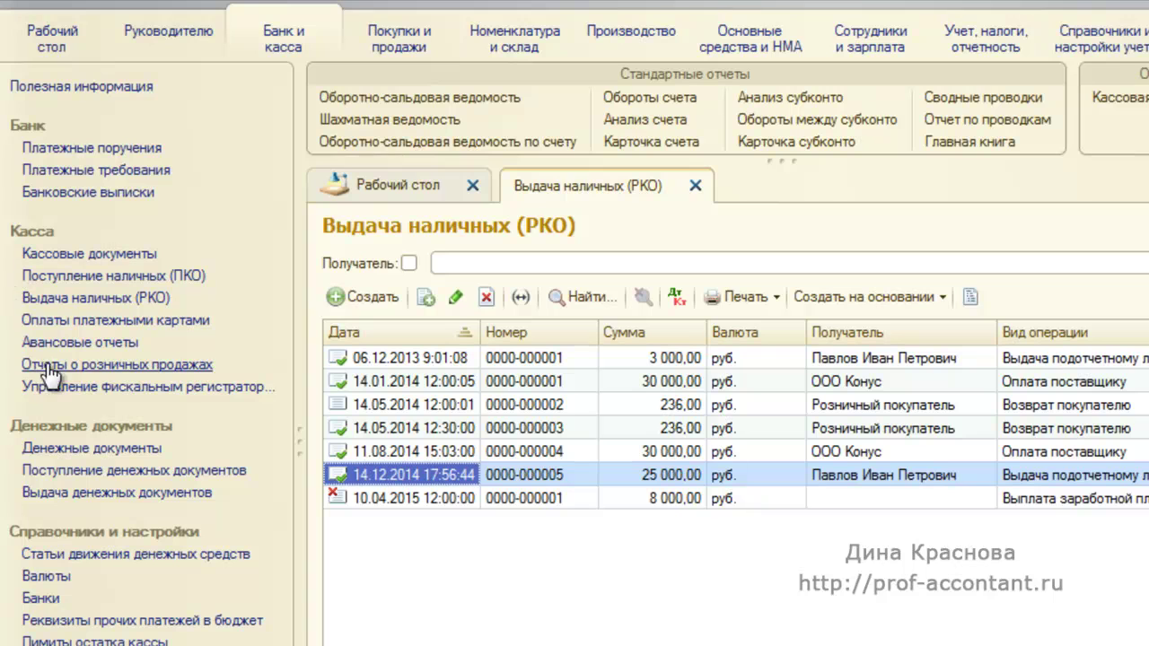
# Step: Create a new advance report with the employee as accountable person and «Основной склад» as the warehouse
pyautogui.click(102, 343)
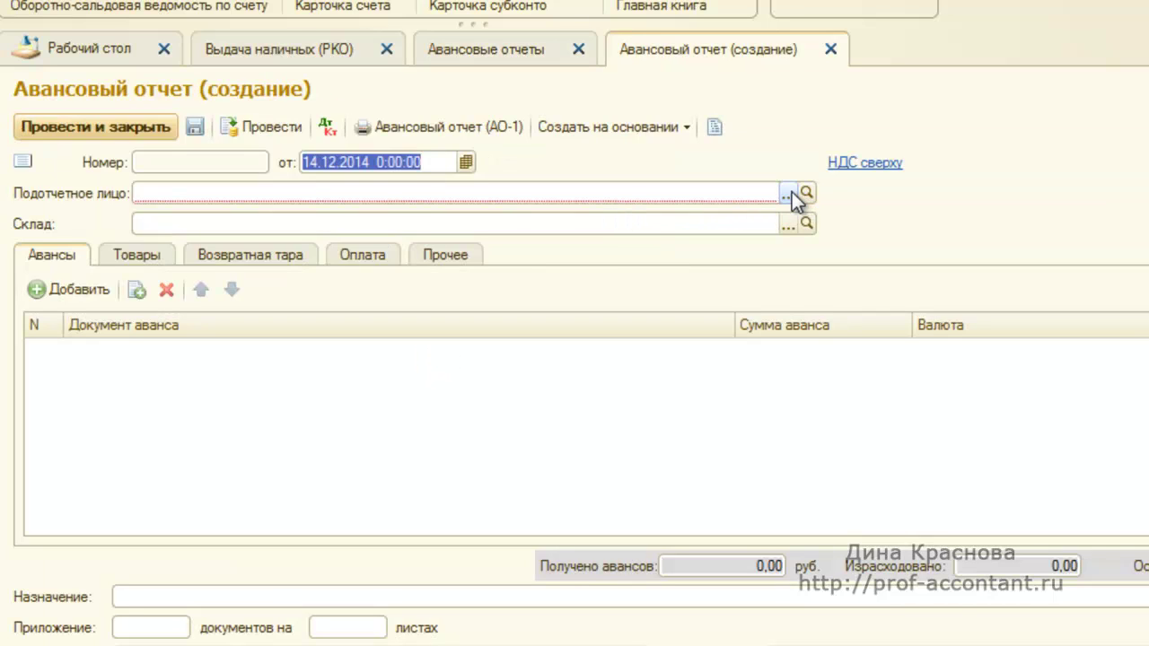
pyautogui.click(790, 192)
pyautogui.doubleClick(172, 206)
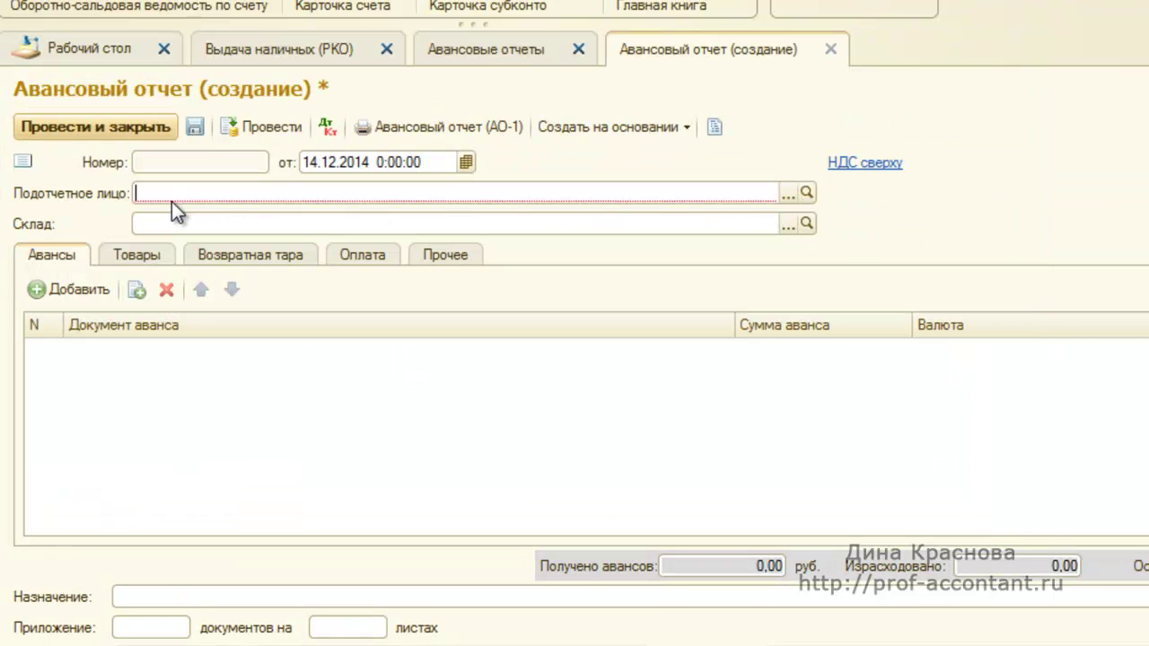
pyautogui.click(787, 223)
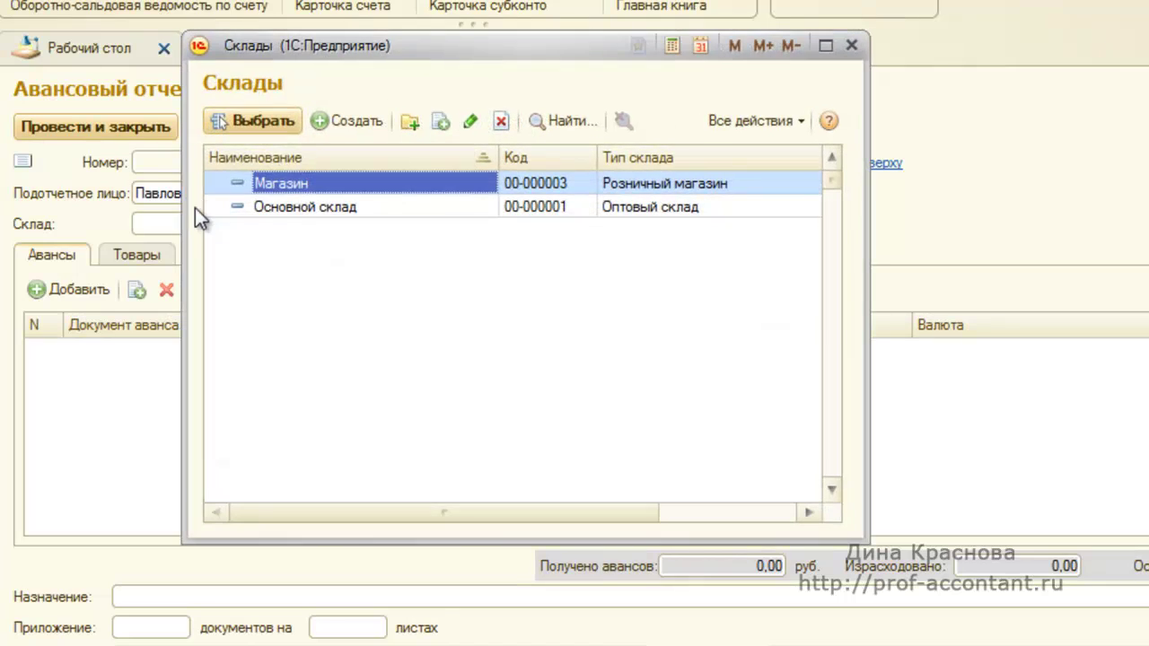
pyautogui.doubleClick(303, 207)
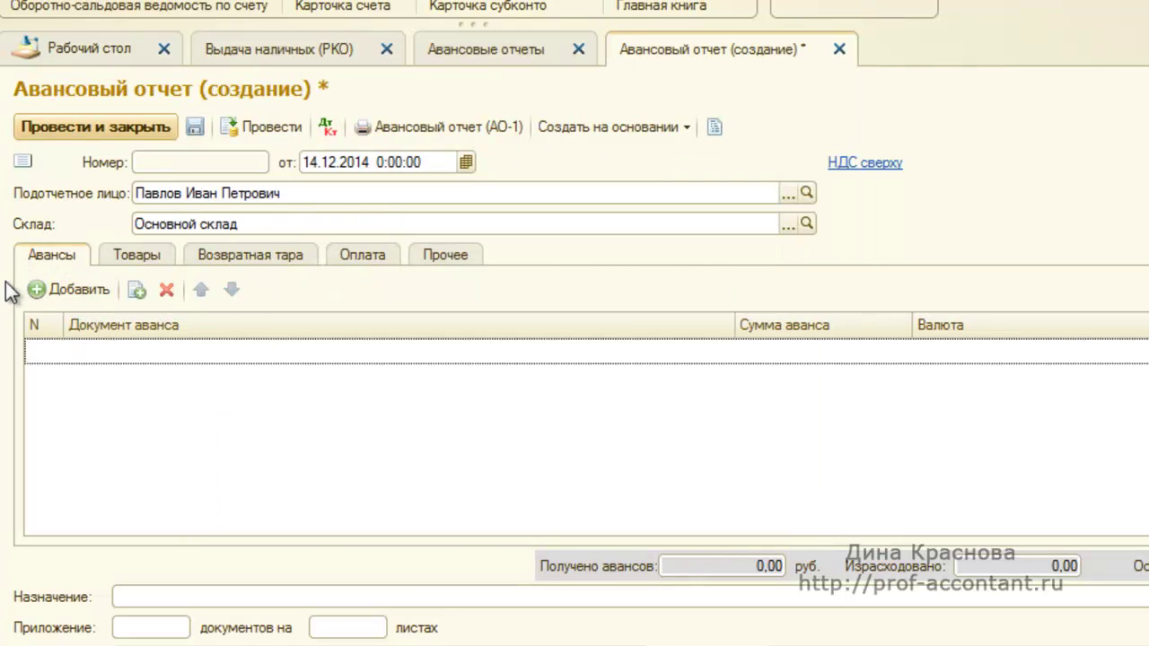
# Step: Add an advance row of type «Выдача наличных» linked to the 14.12.2014 cash order for 25 000
pyautogui.click(77, 292)
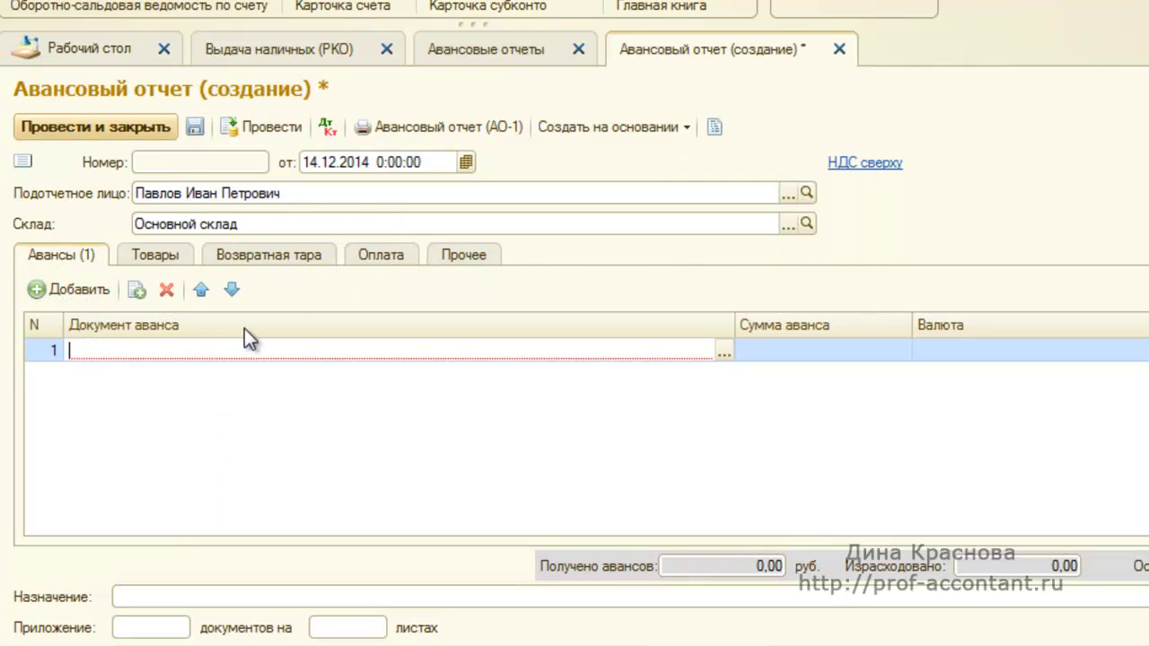
pyautogui.click(723, 351)
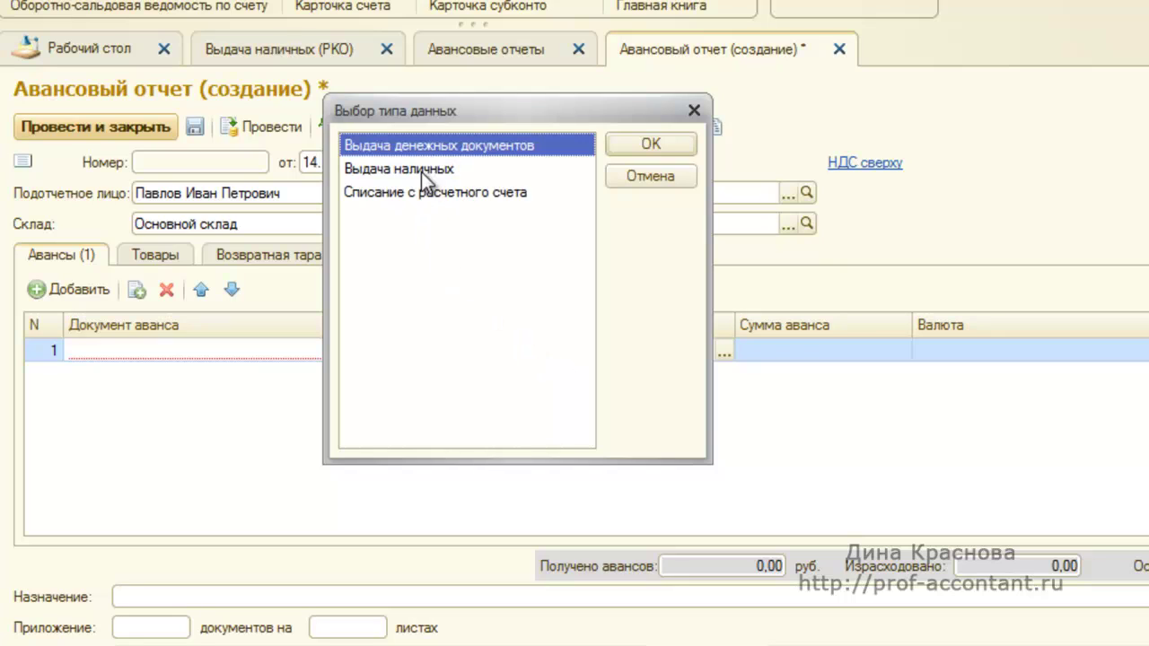
pyautogui.click(405, 169)
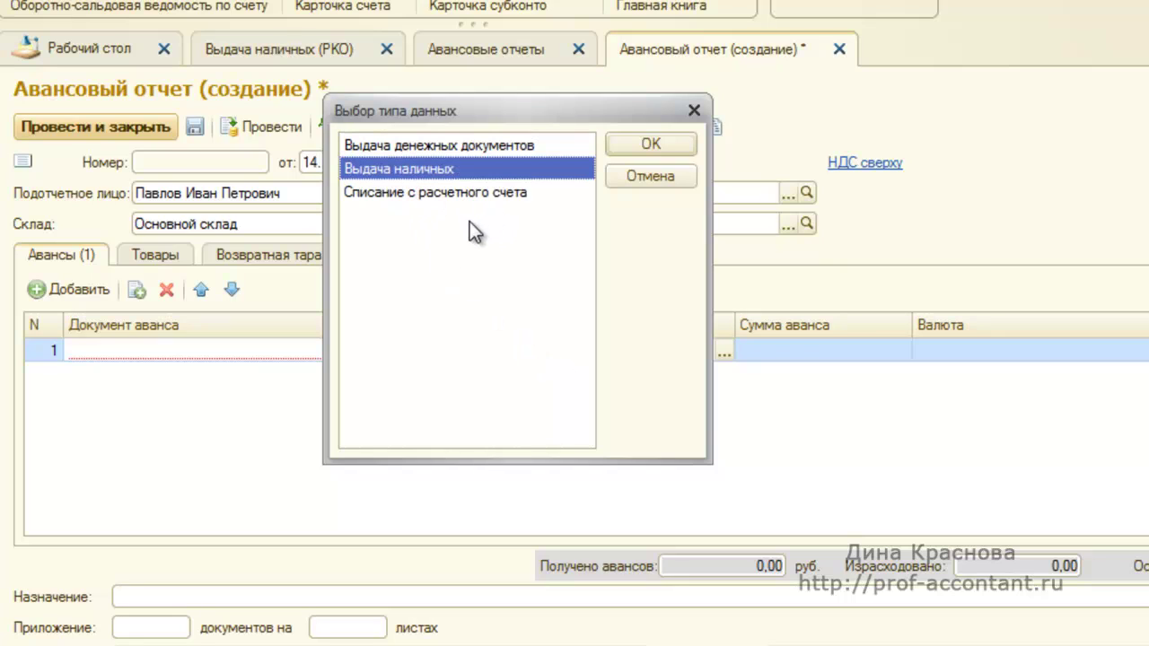
pyautogui.click(636, 147)
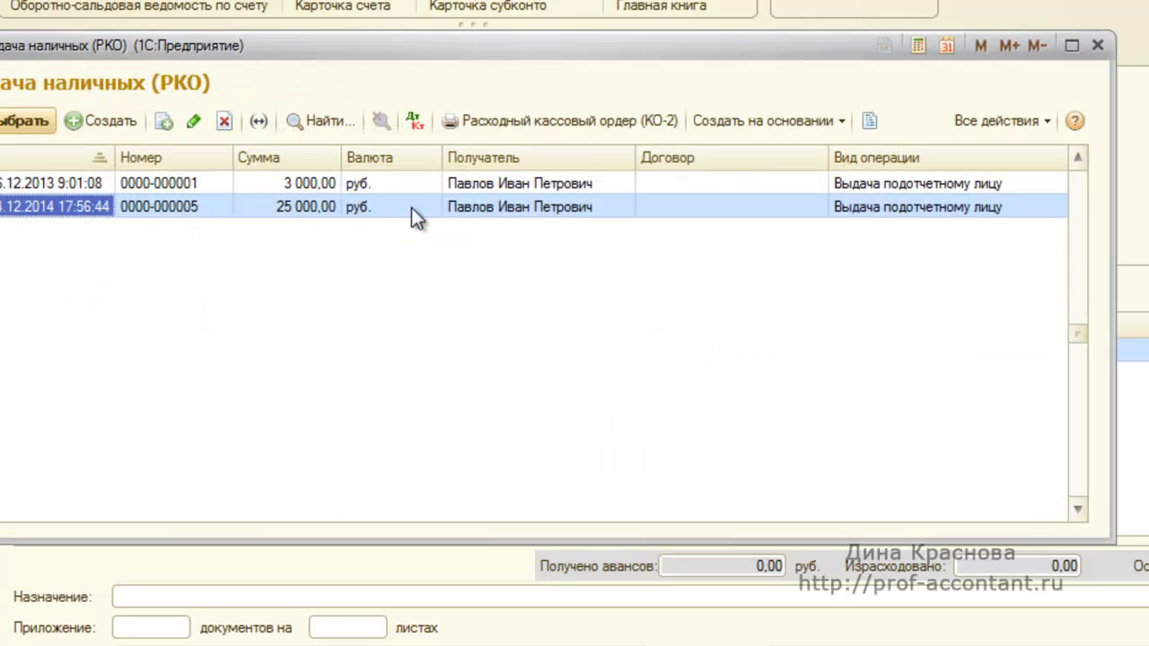
pyautogui.click(26, 120)
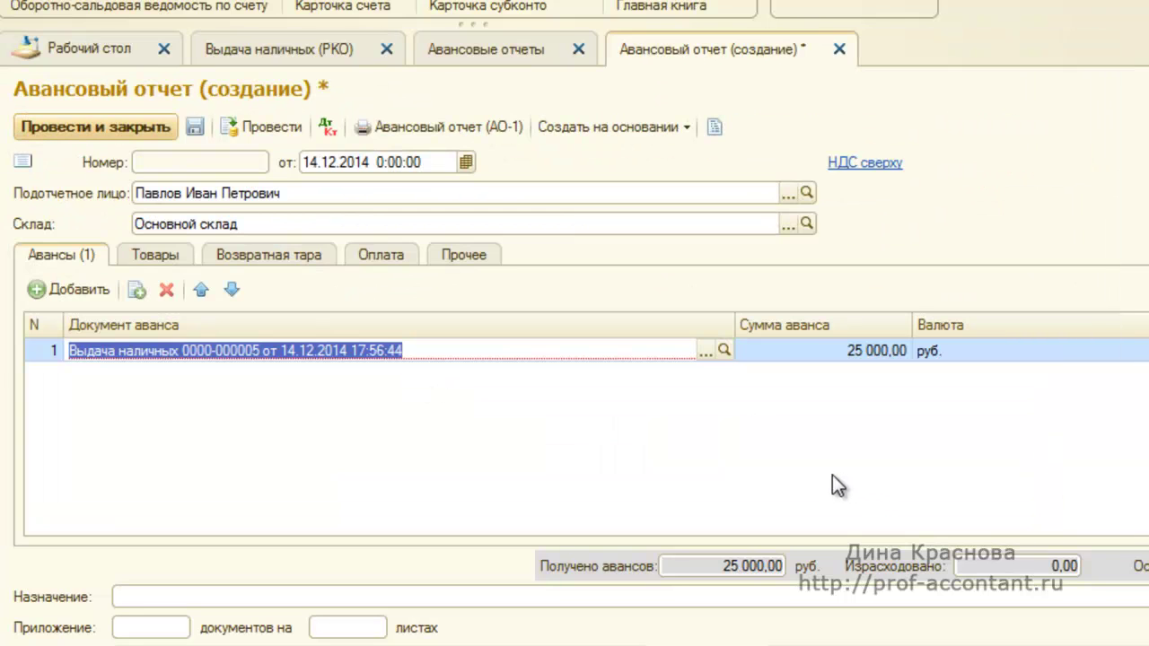
# Step: Fill in the report's purpose as «покупка украшений» and the attachment as 2 documents on 2 sheets
pyautogui.click(262, 600)
pyautogui.write('поку')
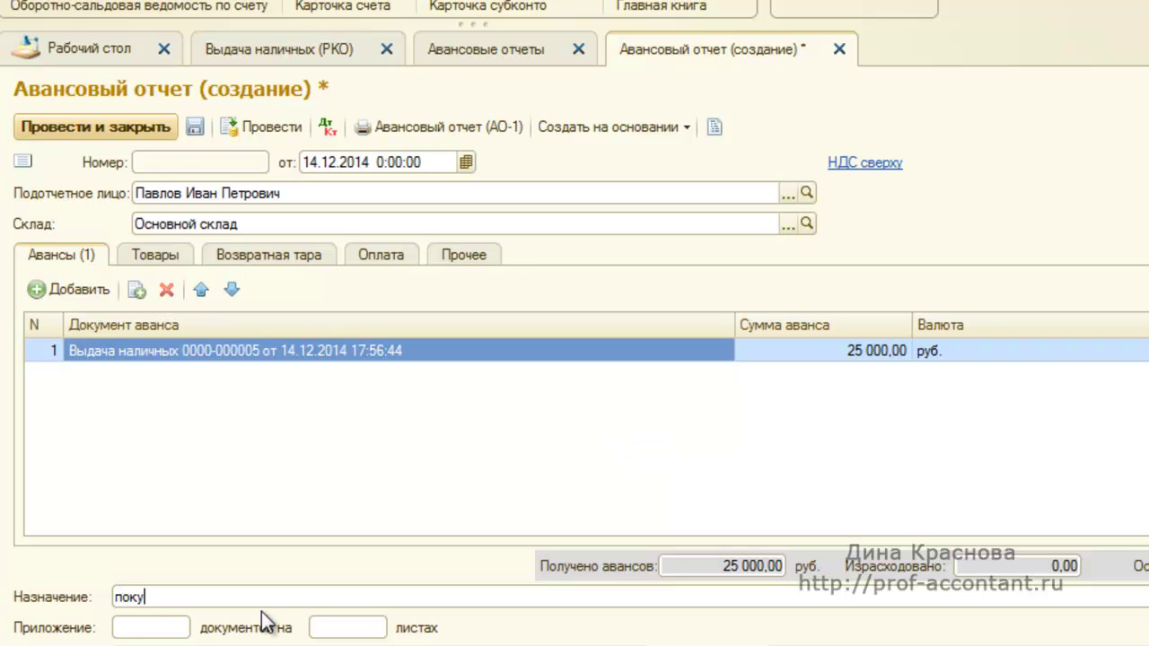
pyautogui.write('пка украшений')
pyautogui.click(167, 628)
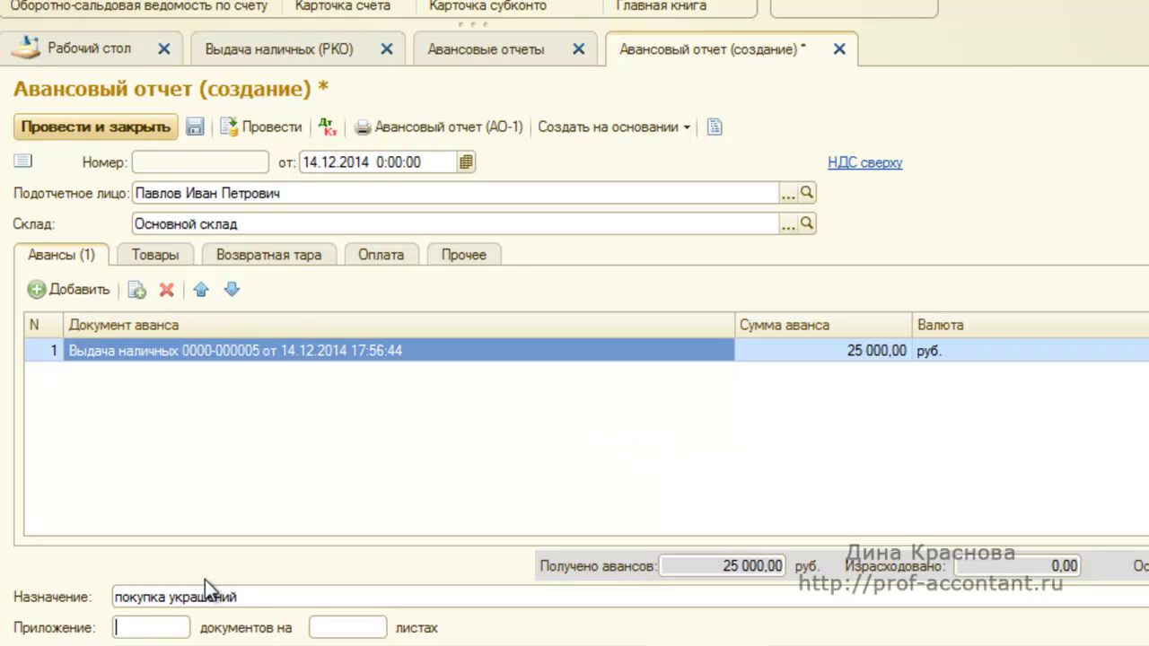
pyautogui.write('2')
pyautogui.press('Tab')
pyautogui.write('2')
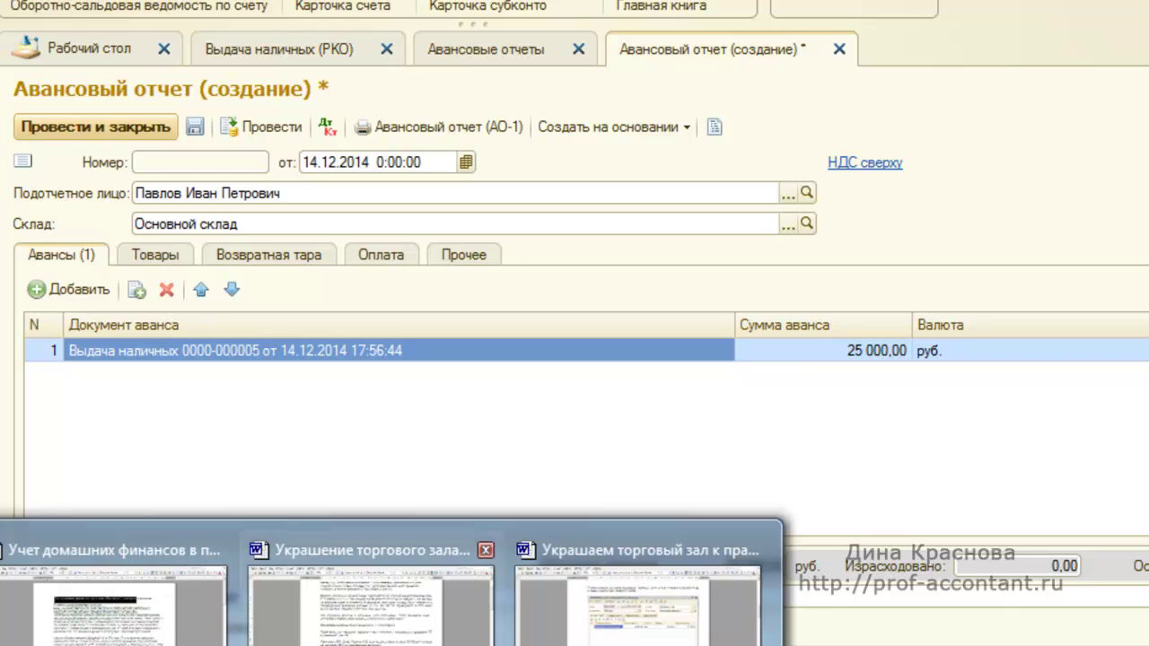
# Step: Add a goods row with the expense document «кассовый чек» and a newly created item «украшения» in the «Материалы» group
pyautogui.click(157, 255)
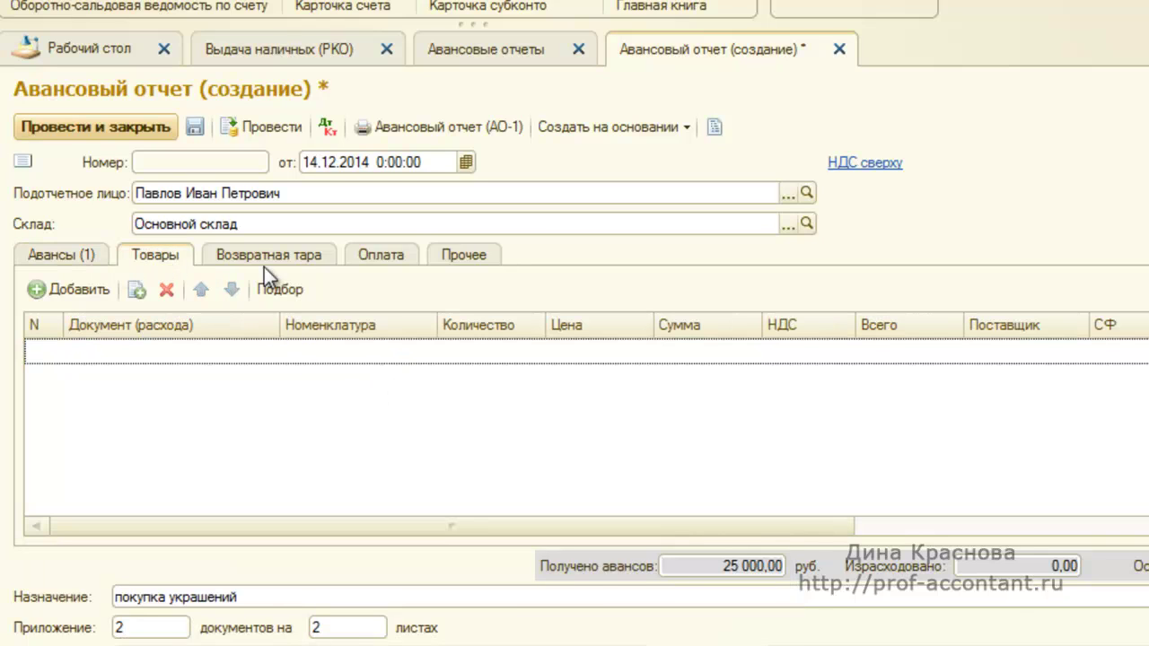
pyautogui.click(93, 291)
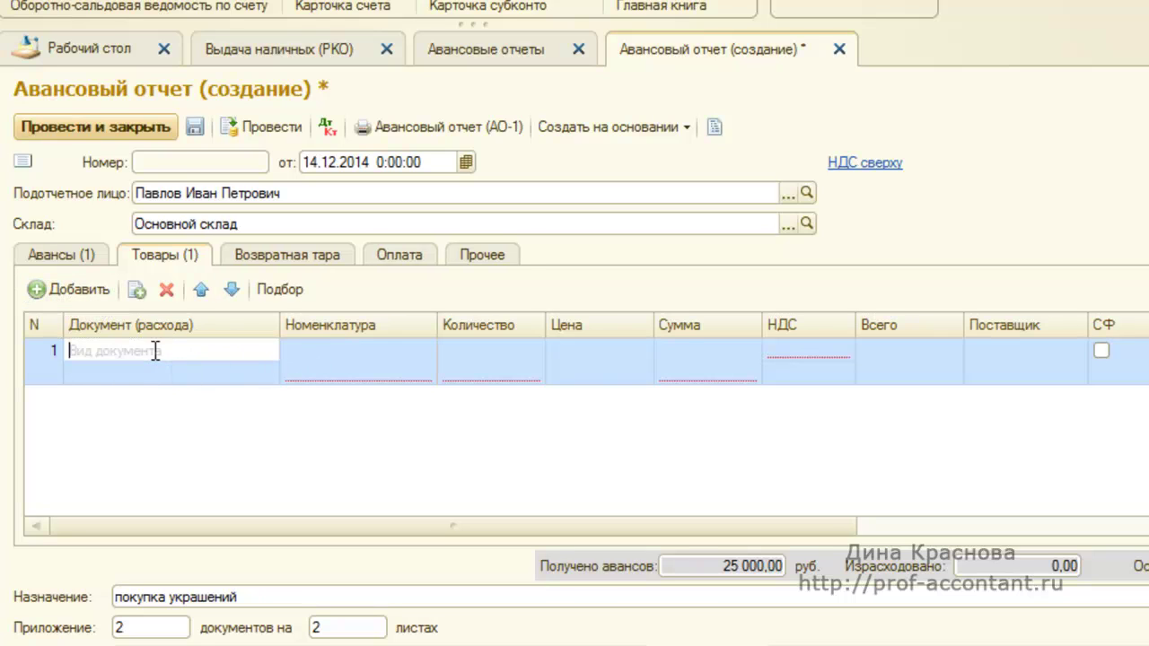
pyautogui.write('кас')
pyautogui.press('Tab')
pyautogui.doubleClick(267, 243)
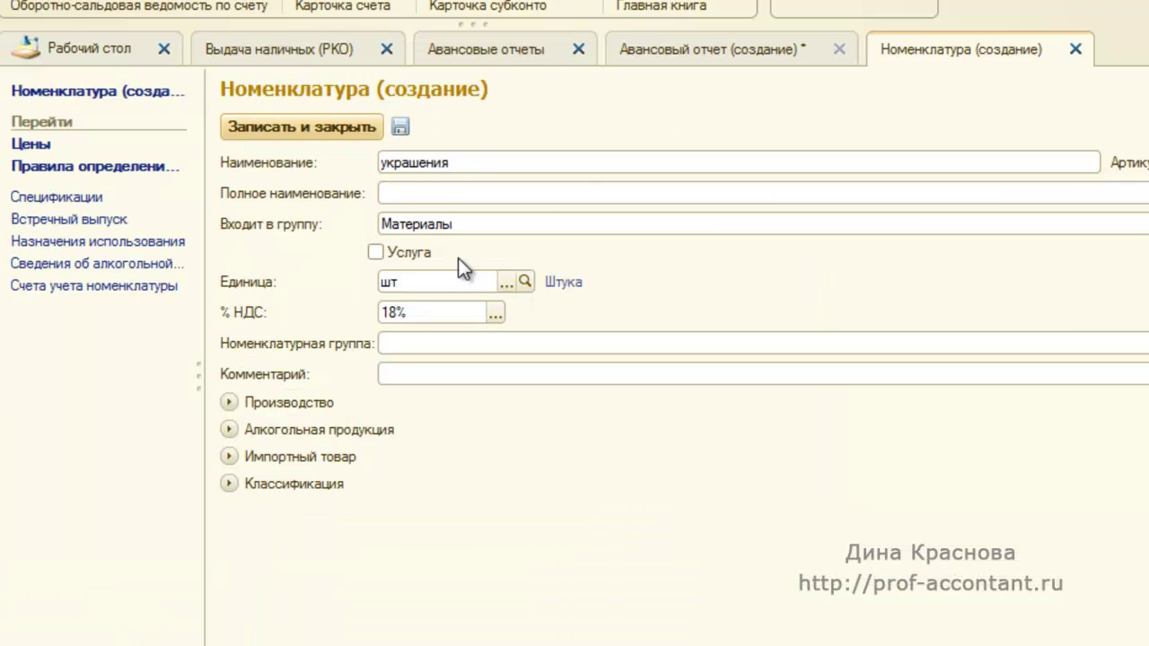
pyautogui.click(297, 127)
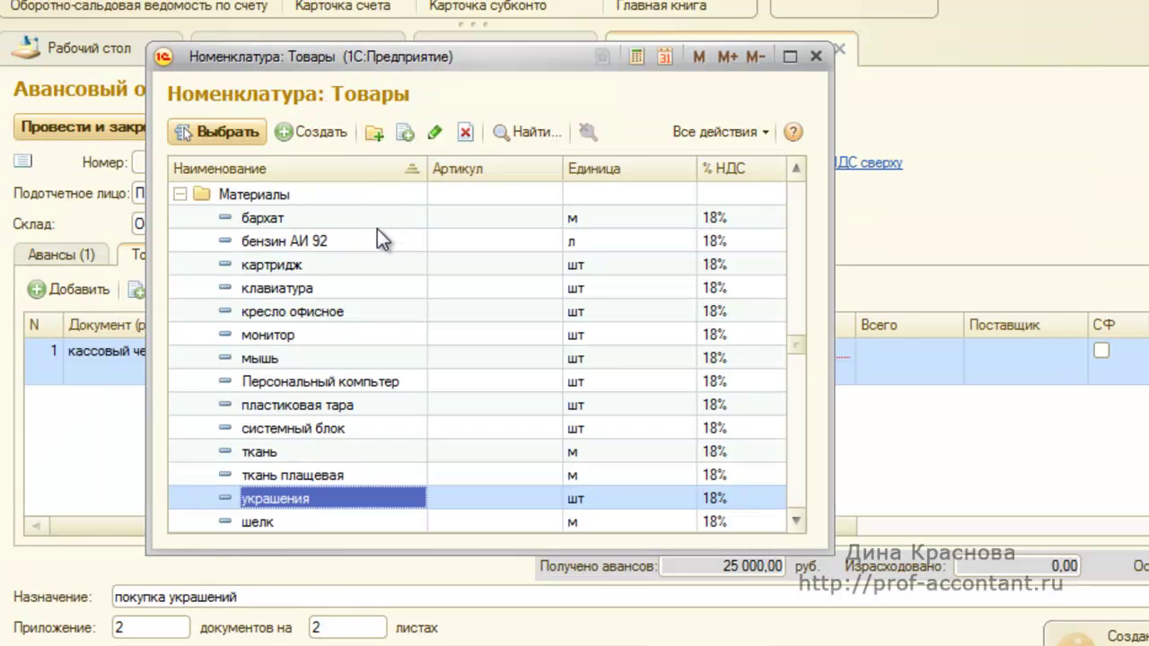
pyautogui.click(242, 134)
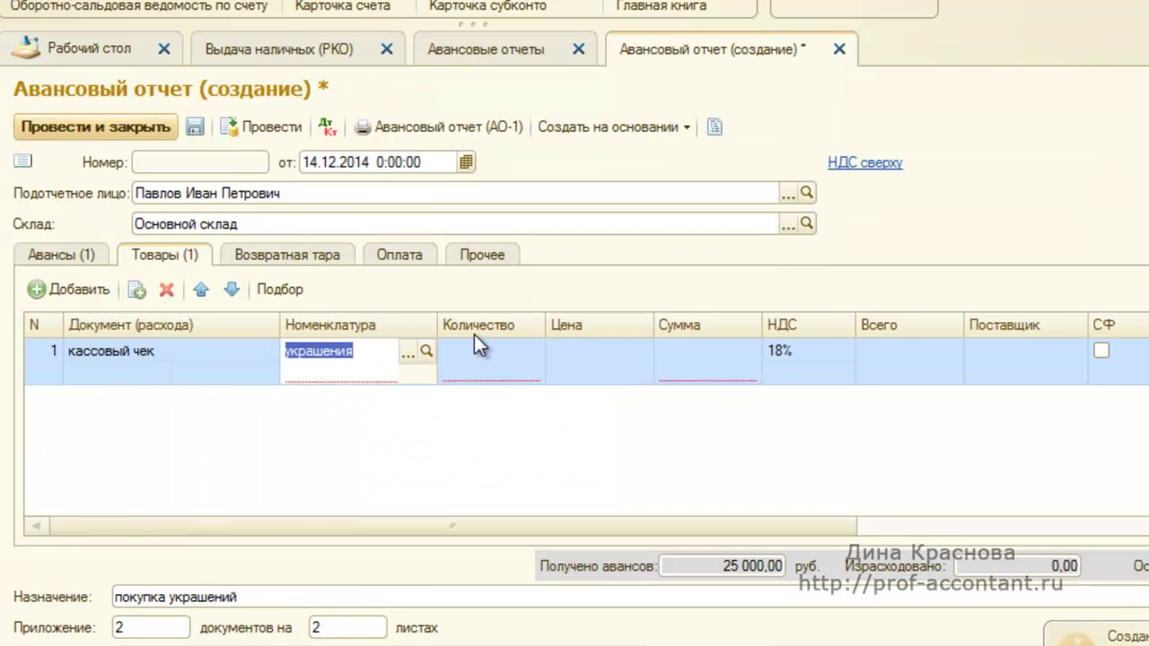
# Step: Set the «украшения» quantity to 10 and switch the document's VAT mode to «НДС в сумме»
pyautogui.click(489, 359)
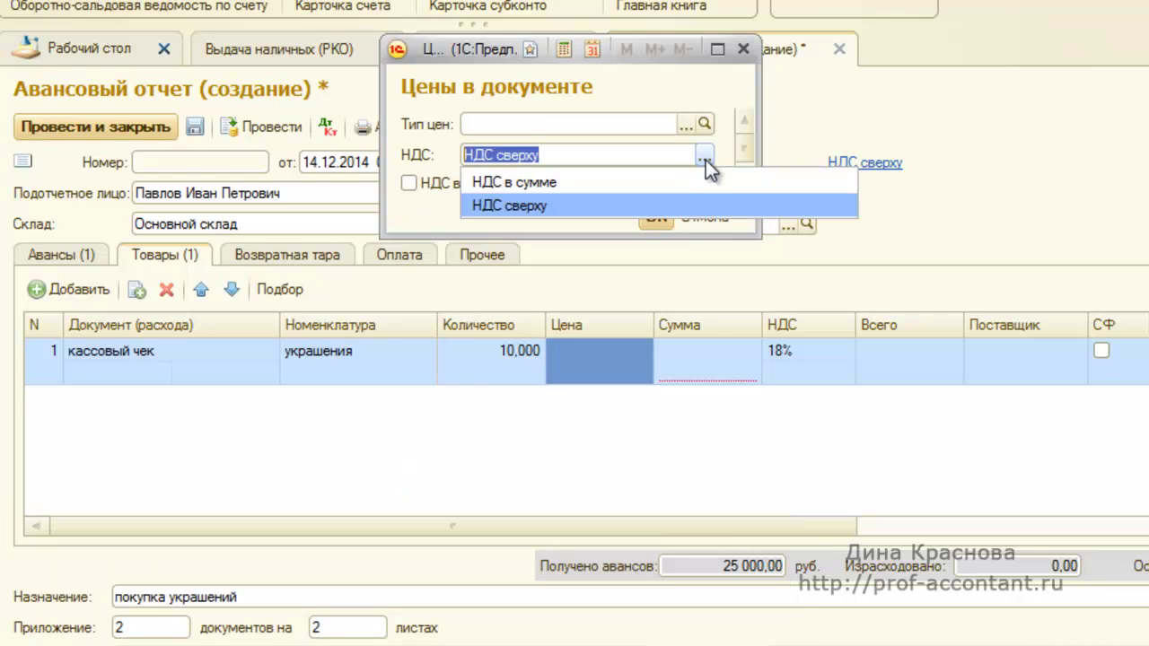
pyautogui.click(569, 184)
pyautogui.click(654, 219)
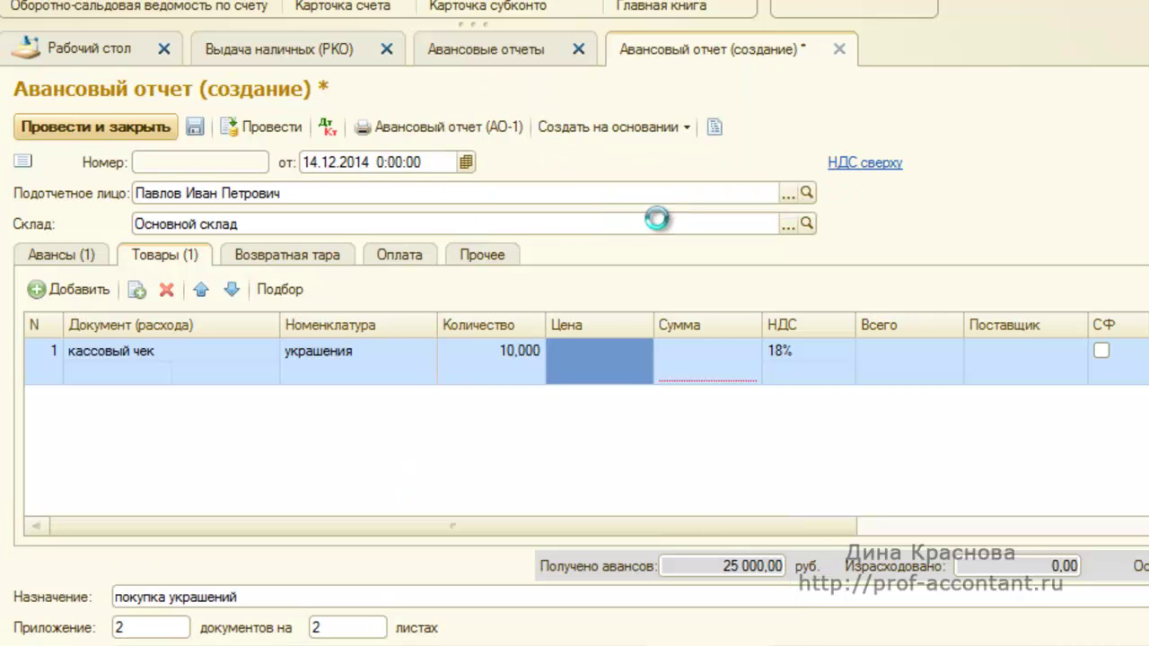
# Step: Set the price of the «украшения» row to 708
pyautogui.click(605, 359)
pyautogui.write('7080')
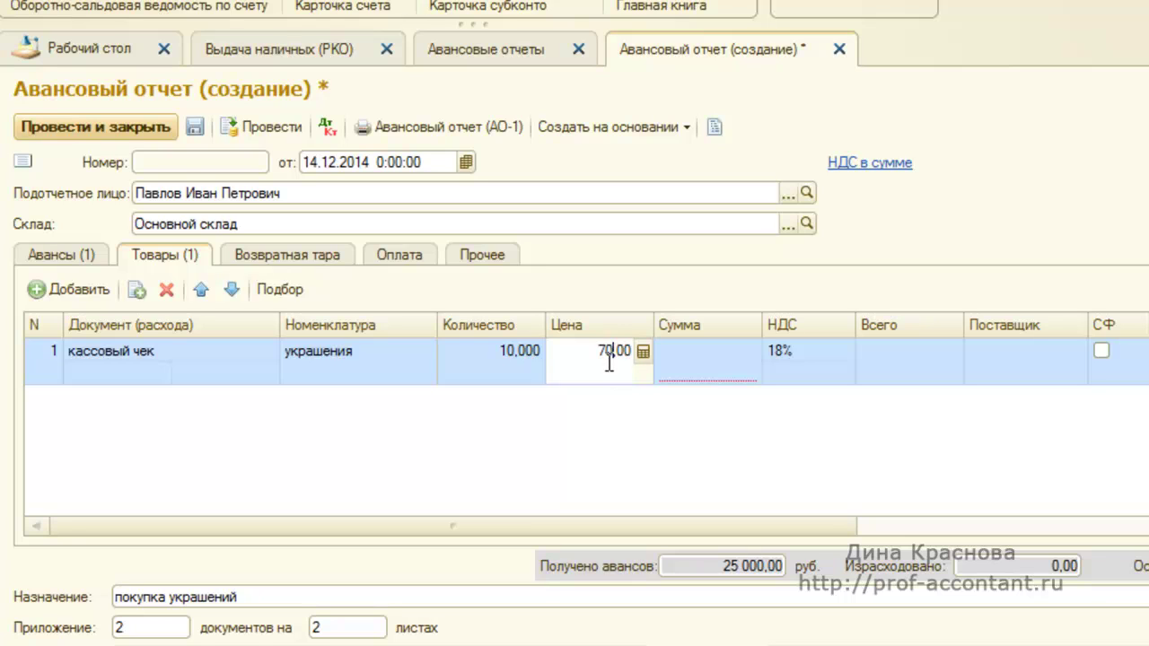
pyautogui.click(622, 454)
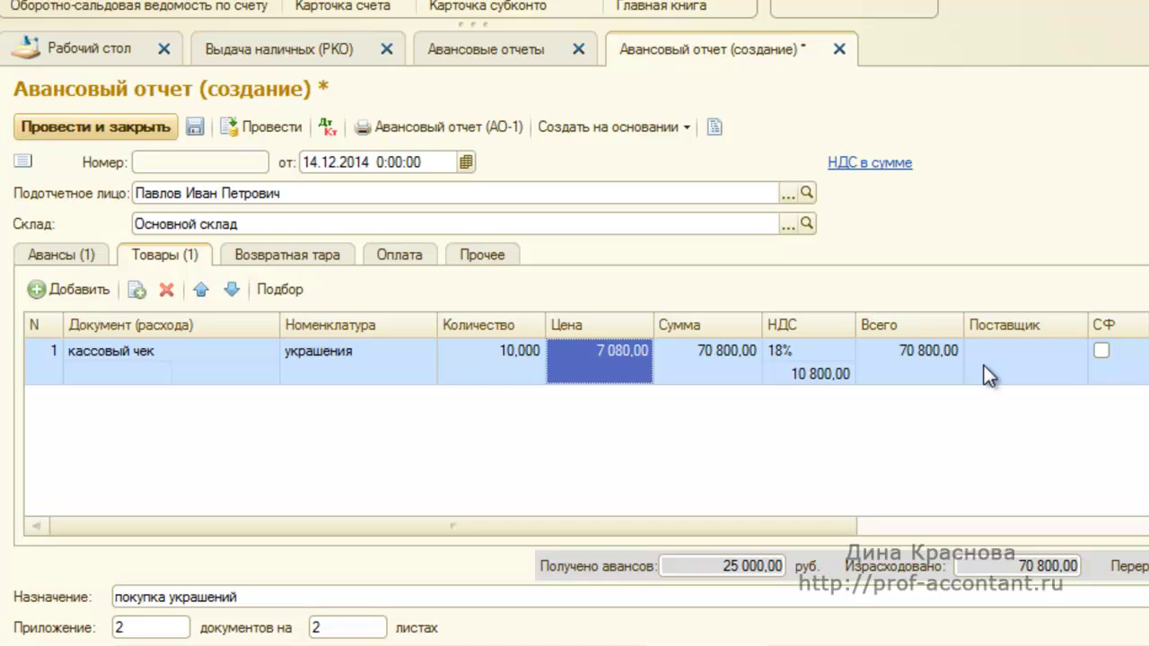
pyautogui.write('708')
# Step: Choose ООО «Магазин+» as the row's supplier and mark the invoice (СФ) as provided
pyautogui.click(1047, 365)
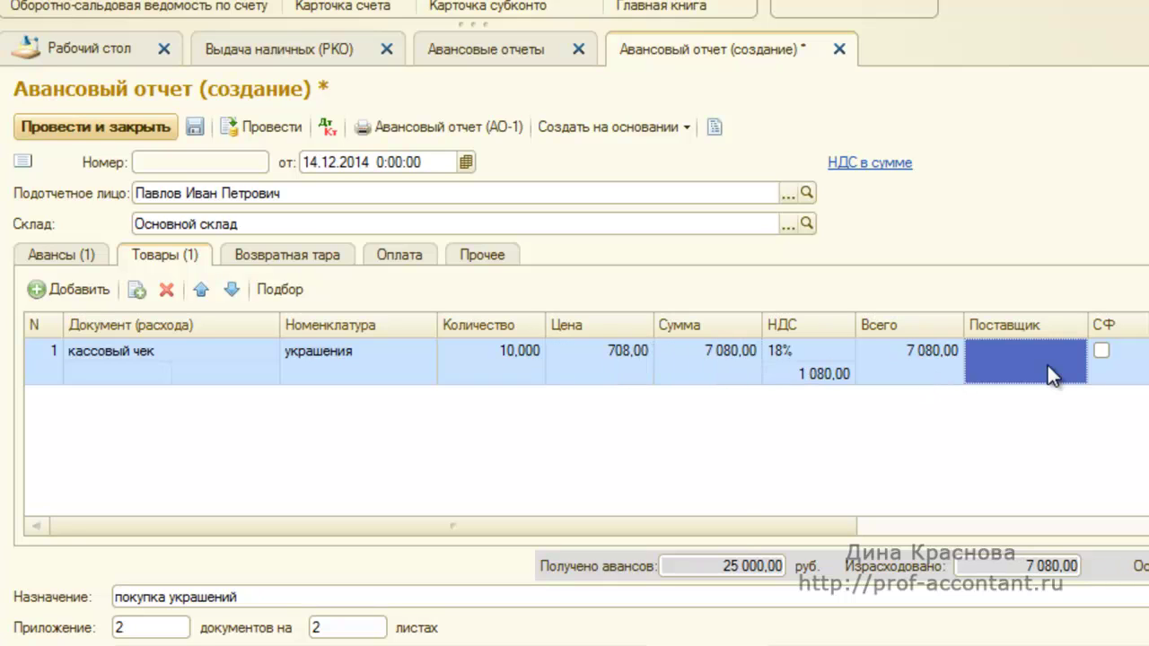
pyautogui.click(1050, 366)
pyautogui.click(1059, 352)
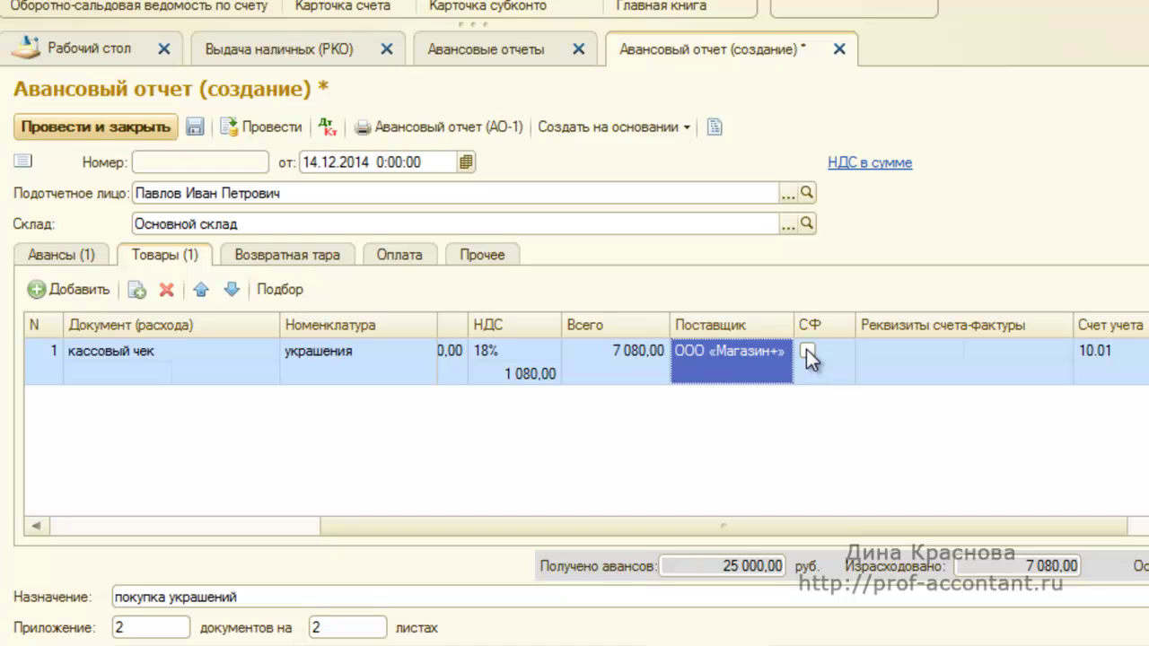
pyautogui.click(806, 351)
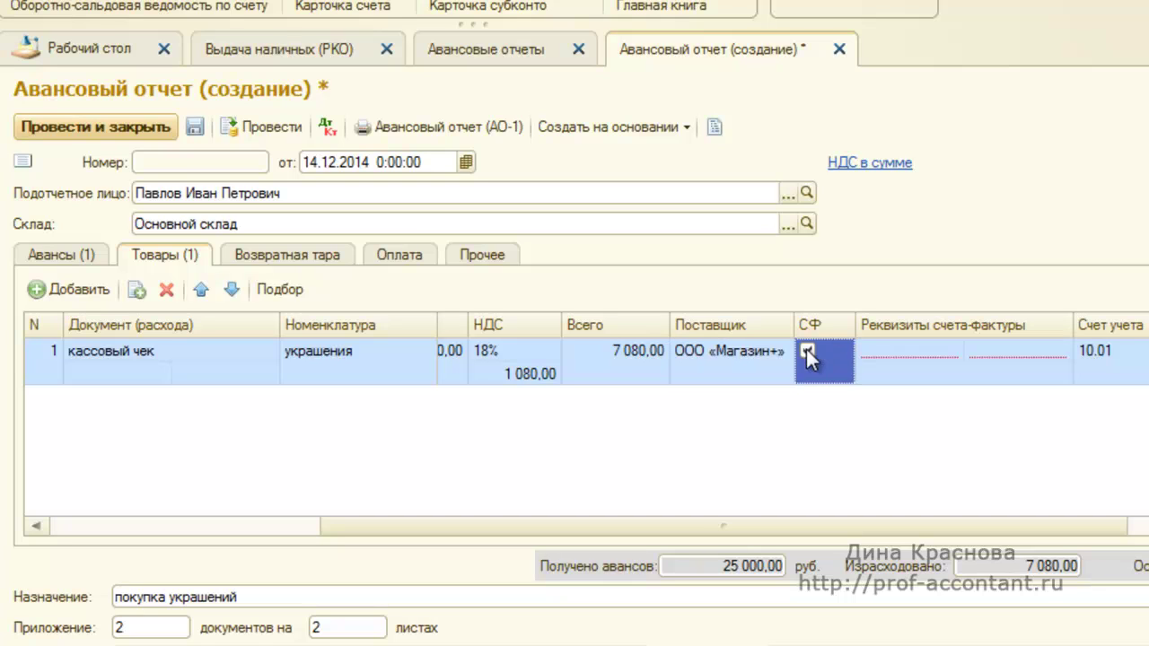
pyautogui.click(942, 357)
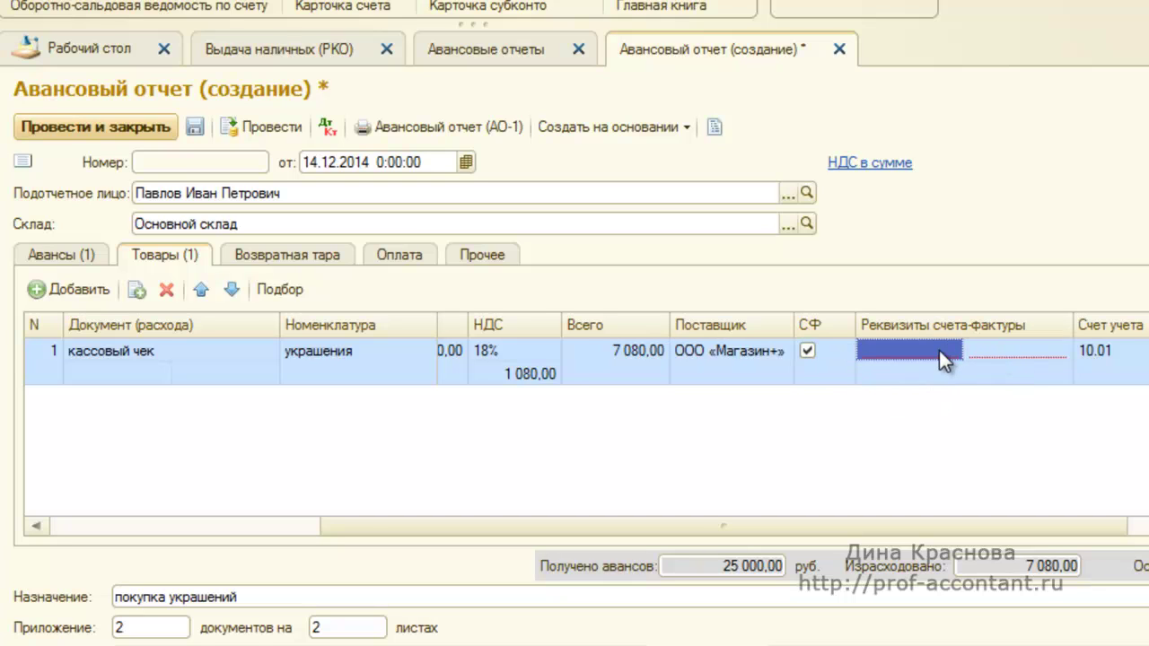
pyautogui.hscroll(-5, 398, 467)
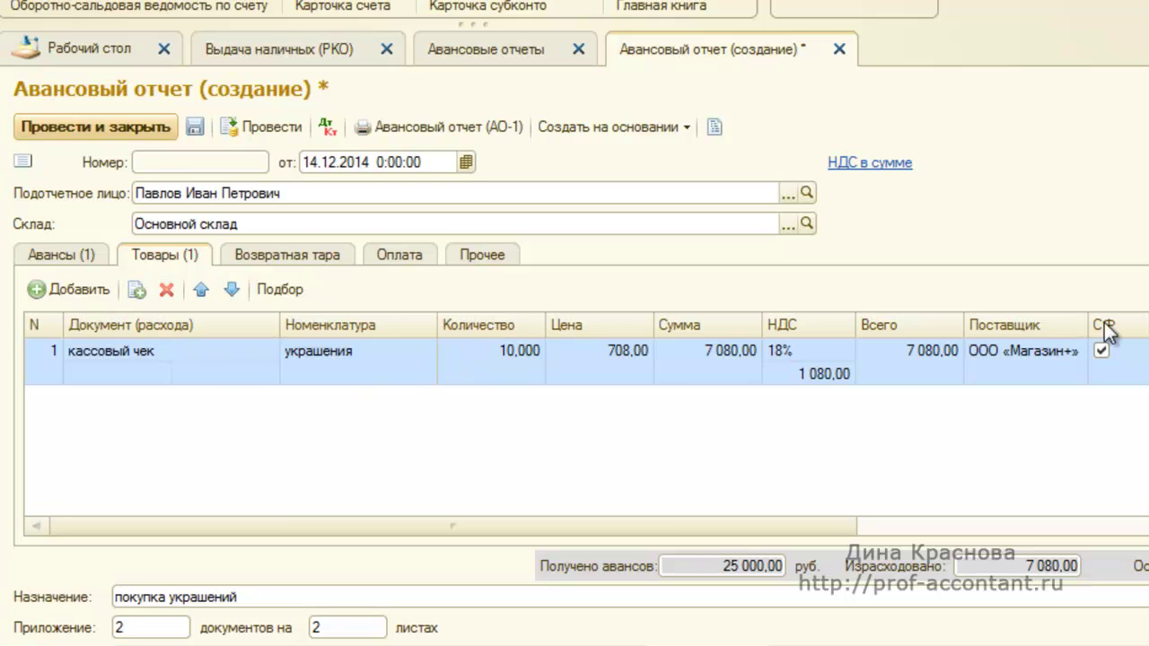
# Step: Copy the «украшения» goods row and replace its item with a newly created item «елка»
pyautogui.click(141, 290)
pyautogui.click(260, 398)
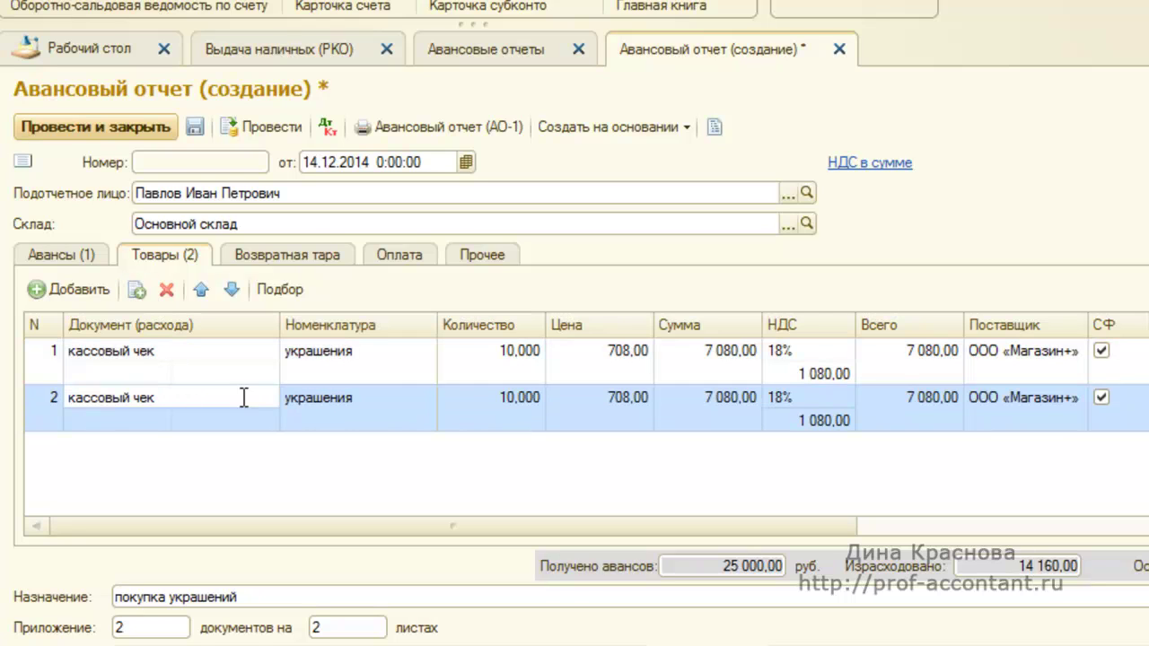
pyautogui.click(359, 399)
pyautogui.click(404, 400)
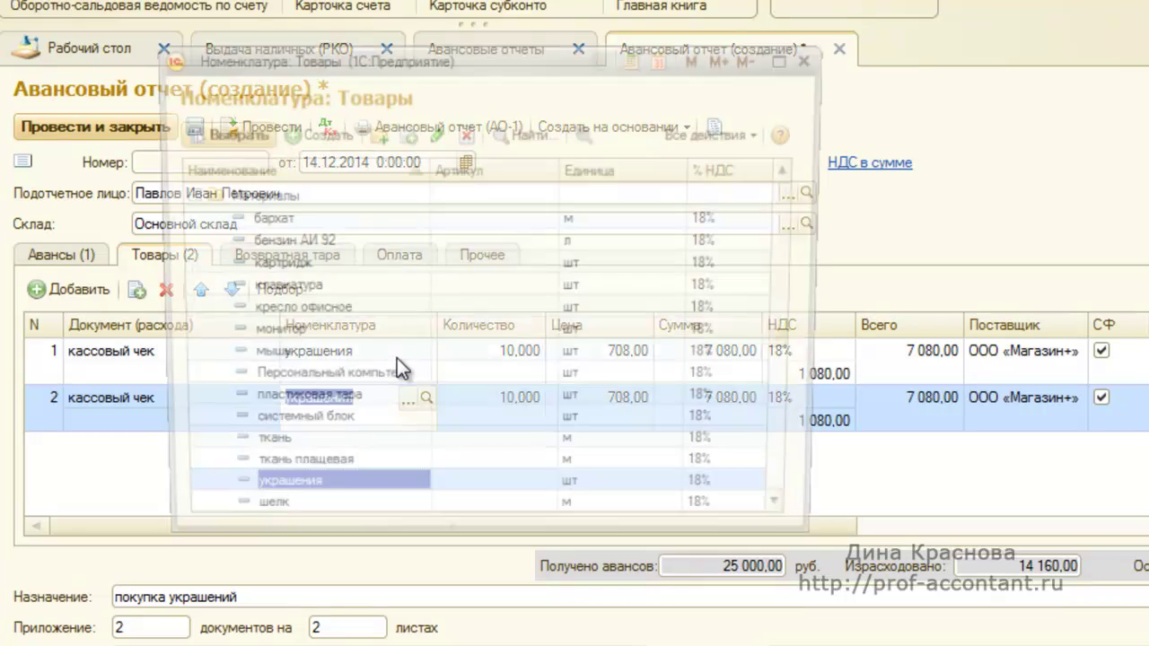
pyautogui.click(323, 134)
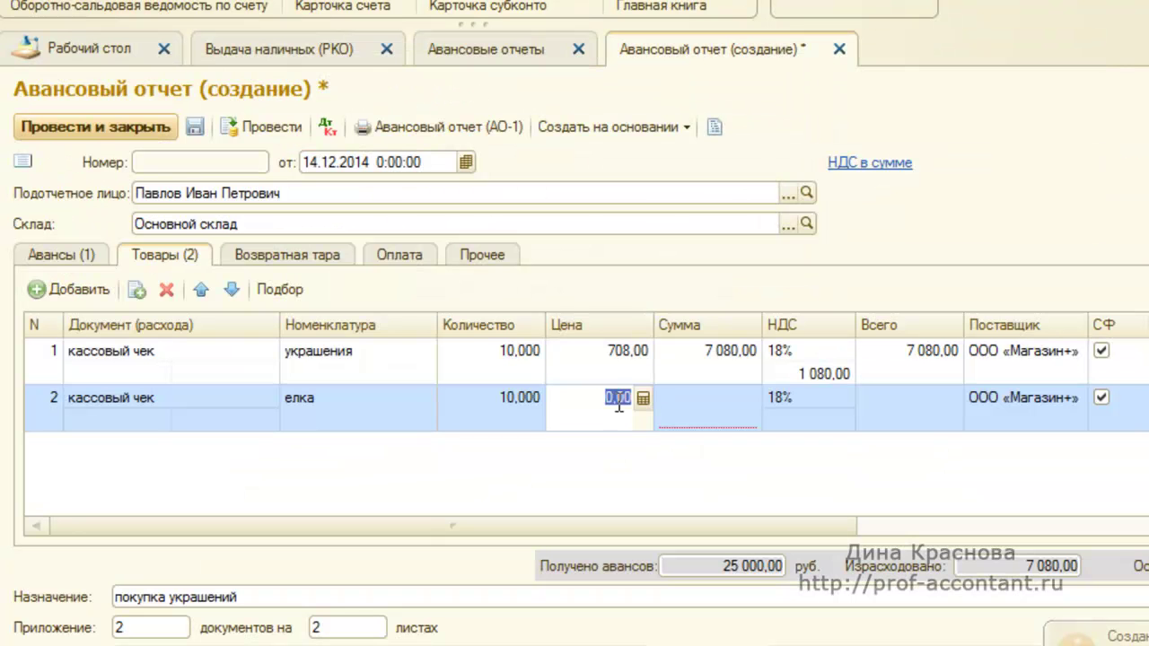
# Step: Set the «елка» row's quantity to 1 and its sum to 16 200
pyautogui.click(708, 403)
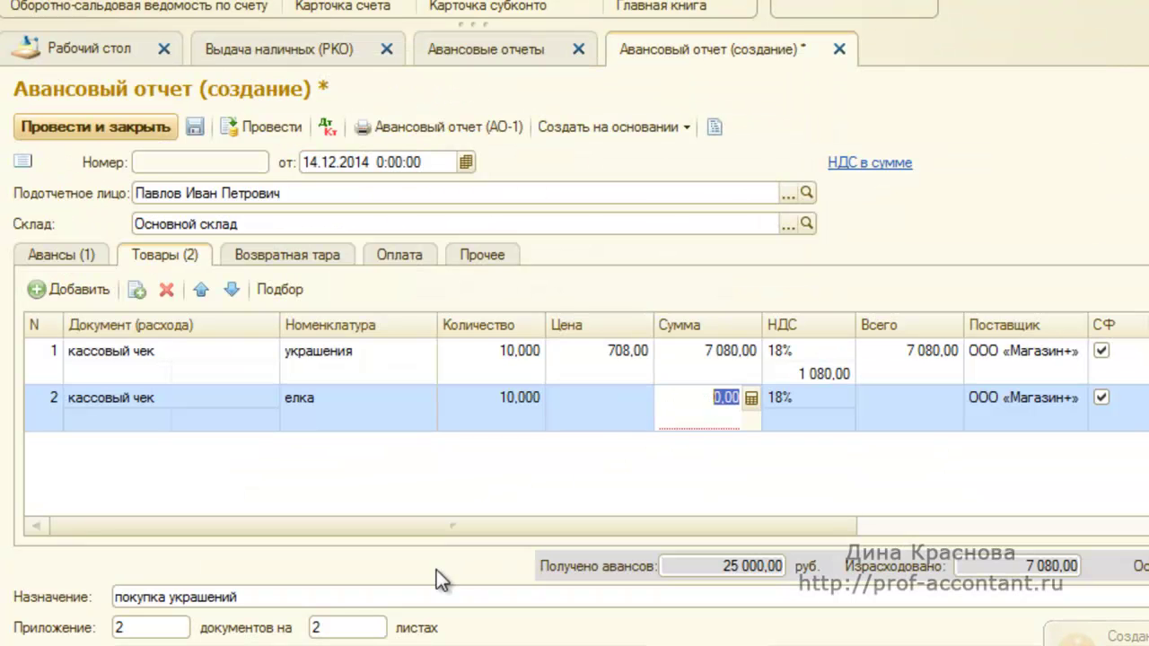
pyautogui.click(496, 407)
pyautogui.write('1')
pyautogui.press('Return')
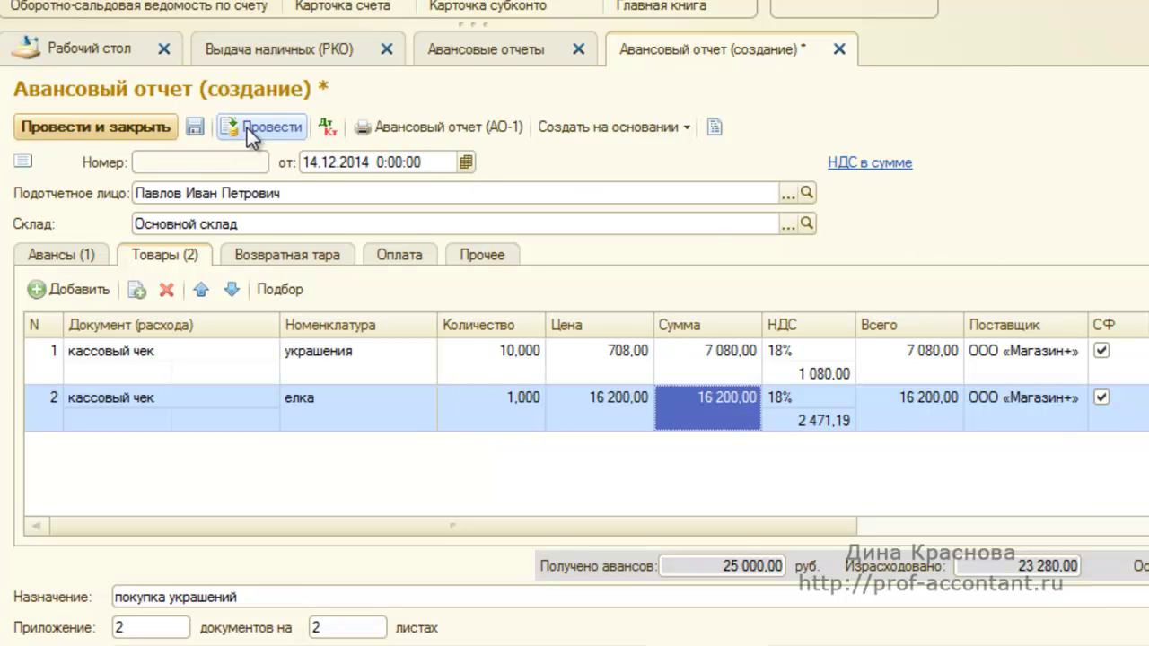
# Step: Post the advance report and review its accounting entries
pyautogui.click(270, 127)
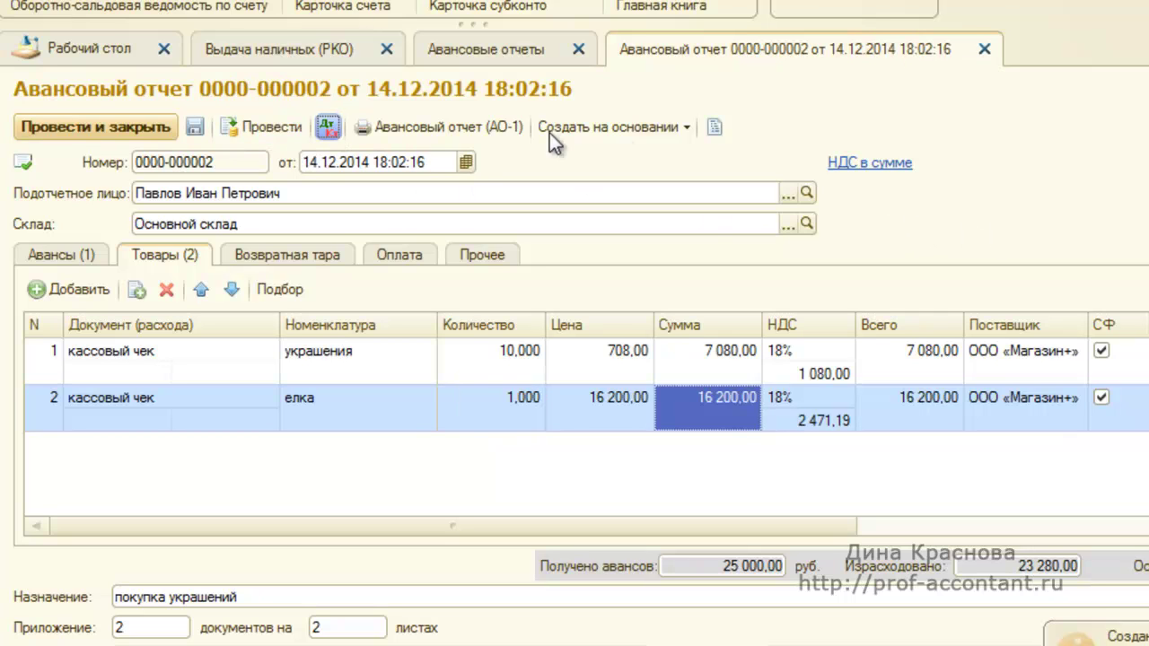
pyautogui.click(328, 127)
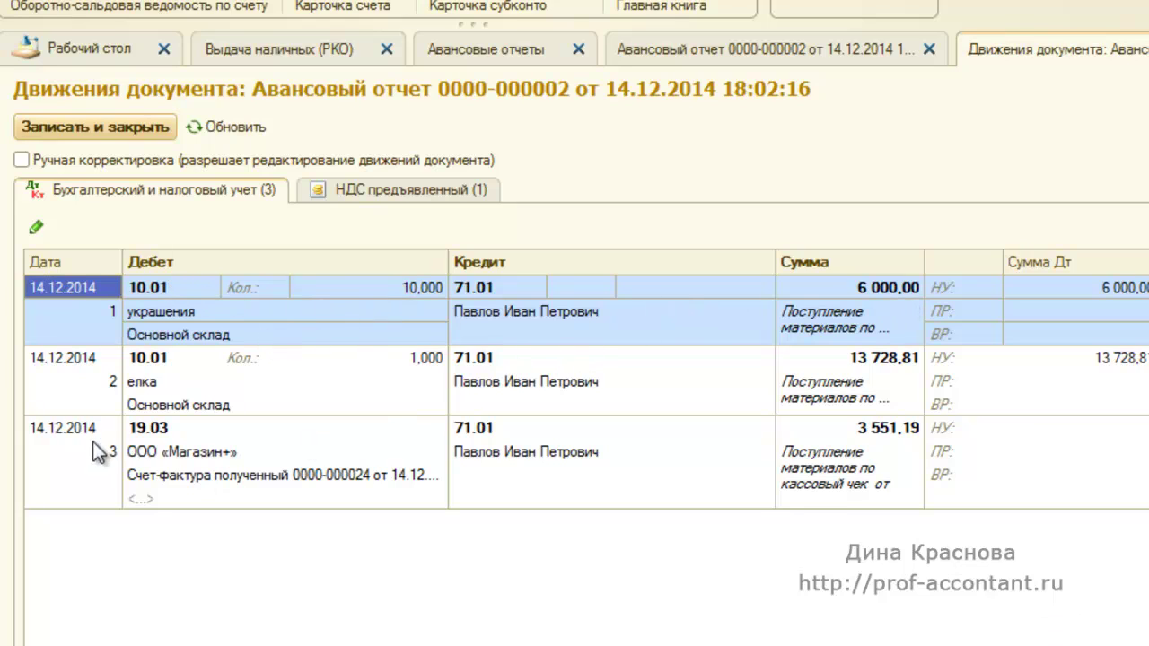
pyautogui.press('Escape')
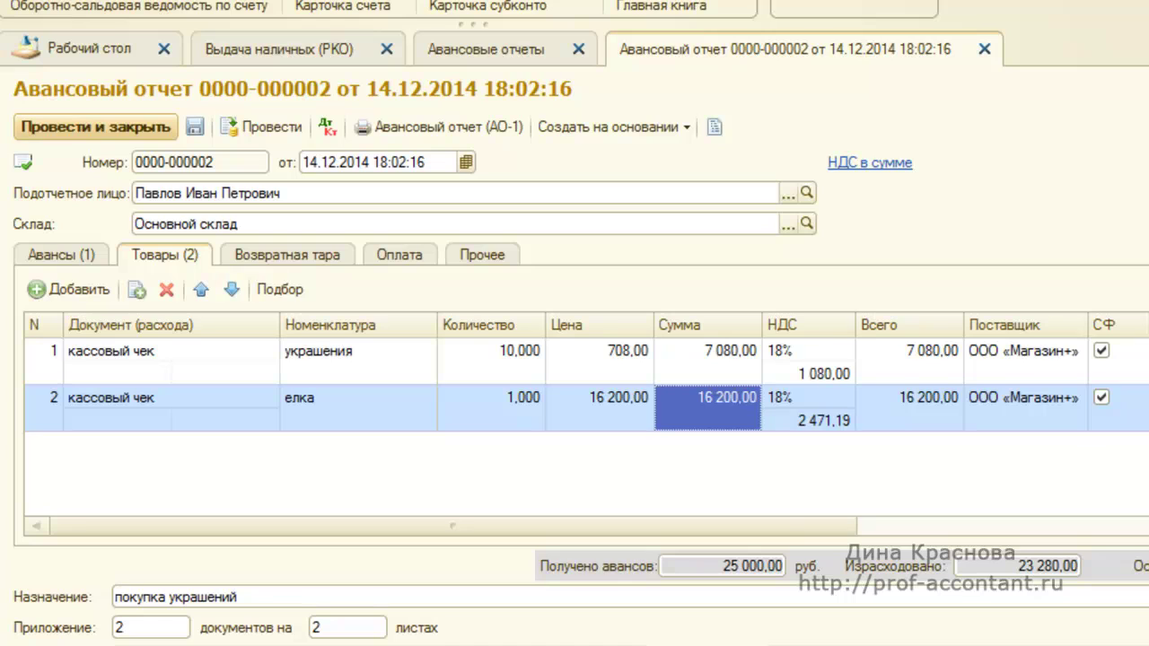
# Step: Create a «Поступление наличных» document from the advance report to return the unspent cash, and post it
pyautogui.click(581, 128)
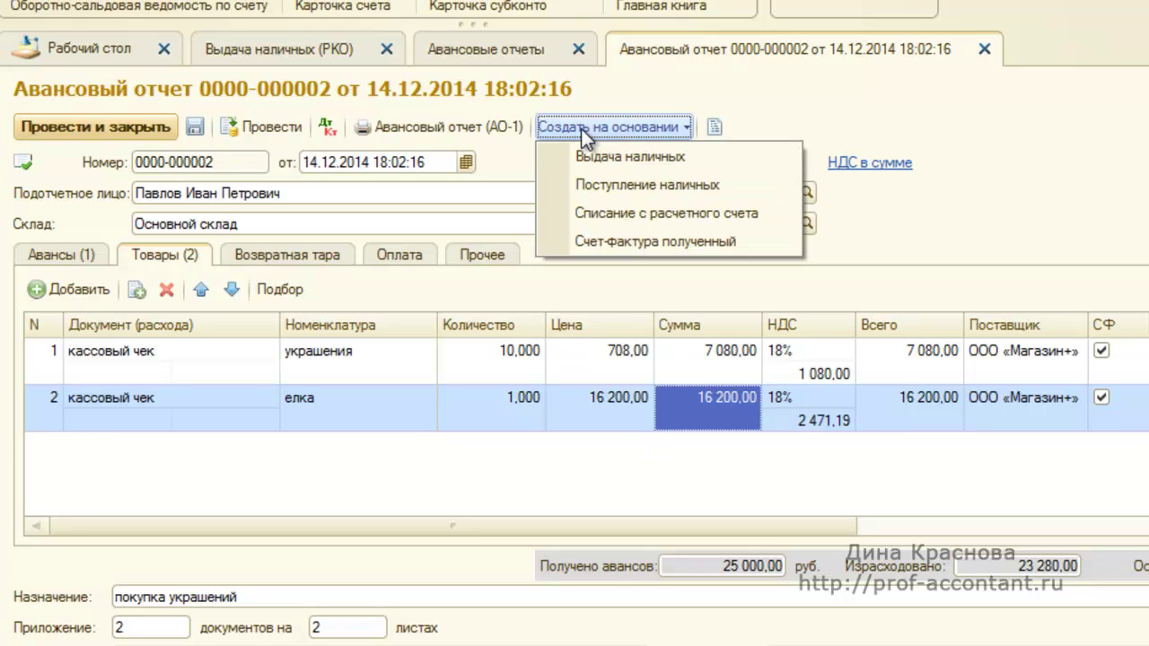
pyautogui.click(743, 187)
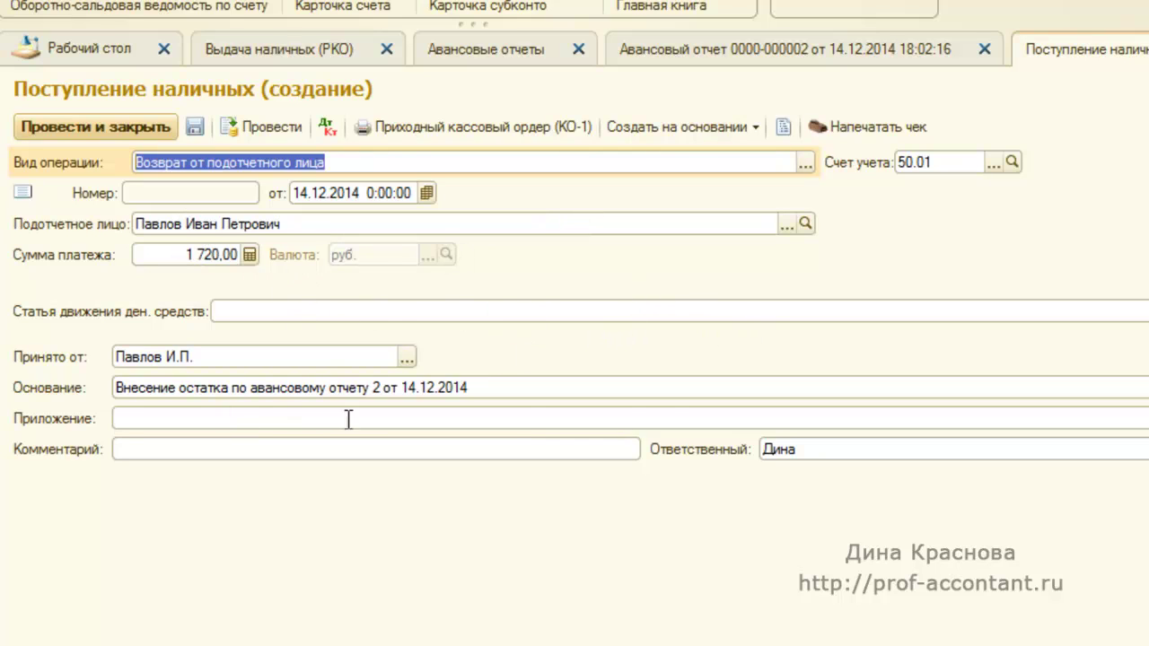
pyautogui.click(270, 126)
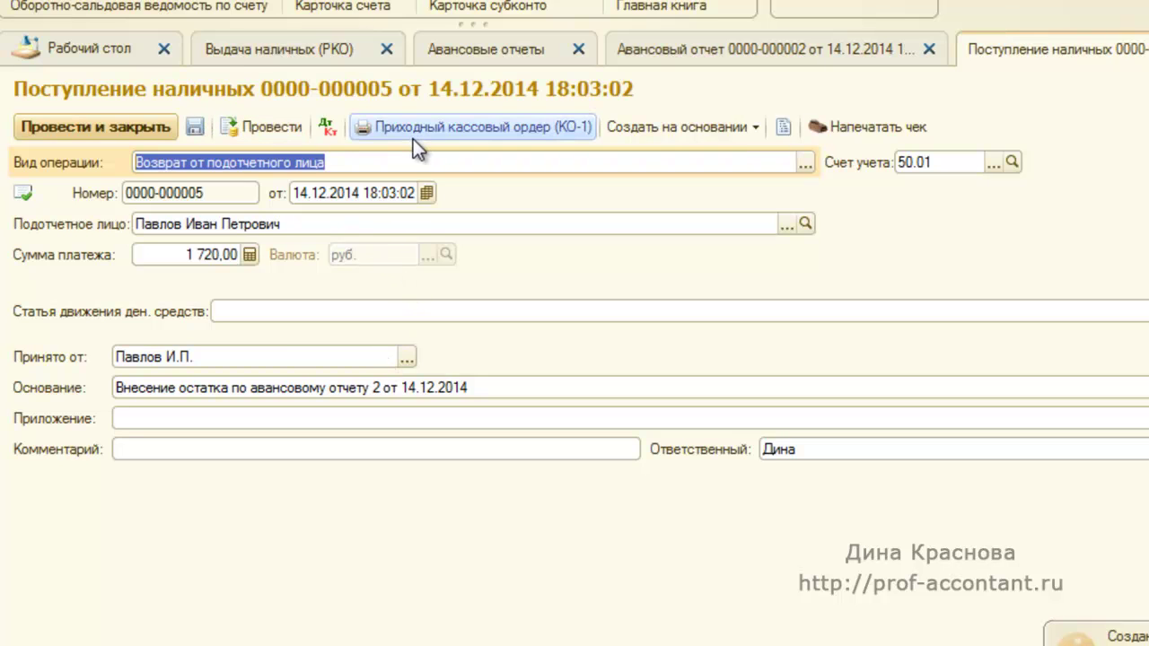
# Step: Examine the debit and credit accounts in the cash receipt's postings, then close the postings and the receipt
pyautogui.click(328, 128)
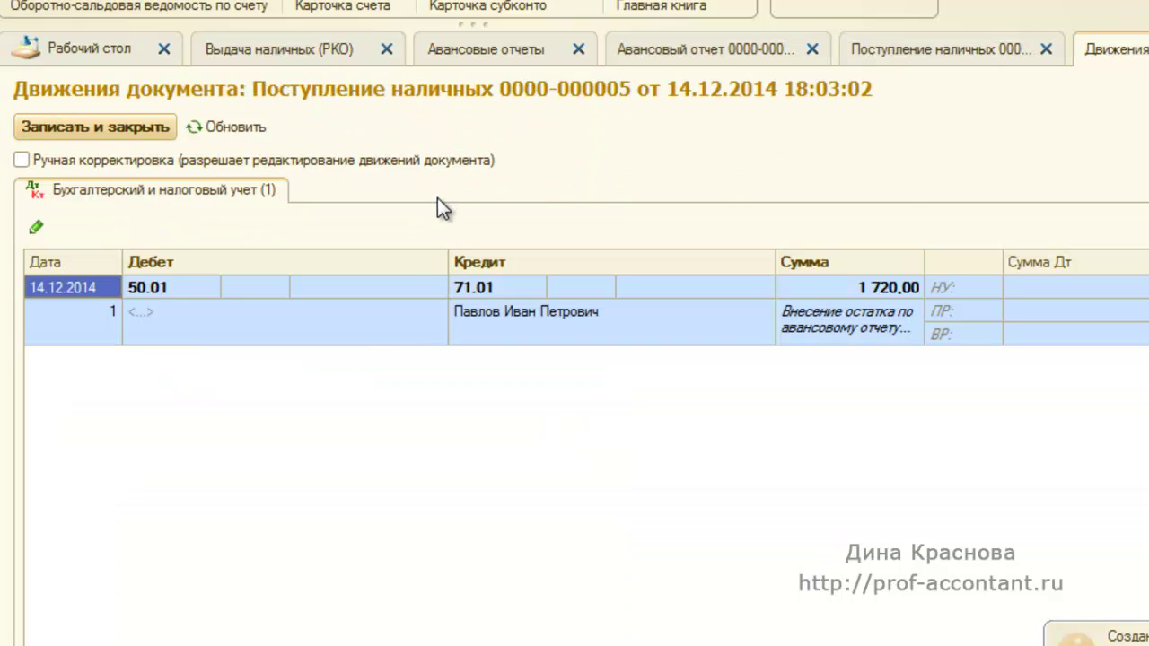
pyautogui.click(161, 286)
pyautogui.click(504, 288)
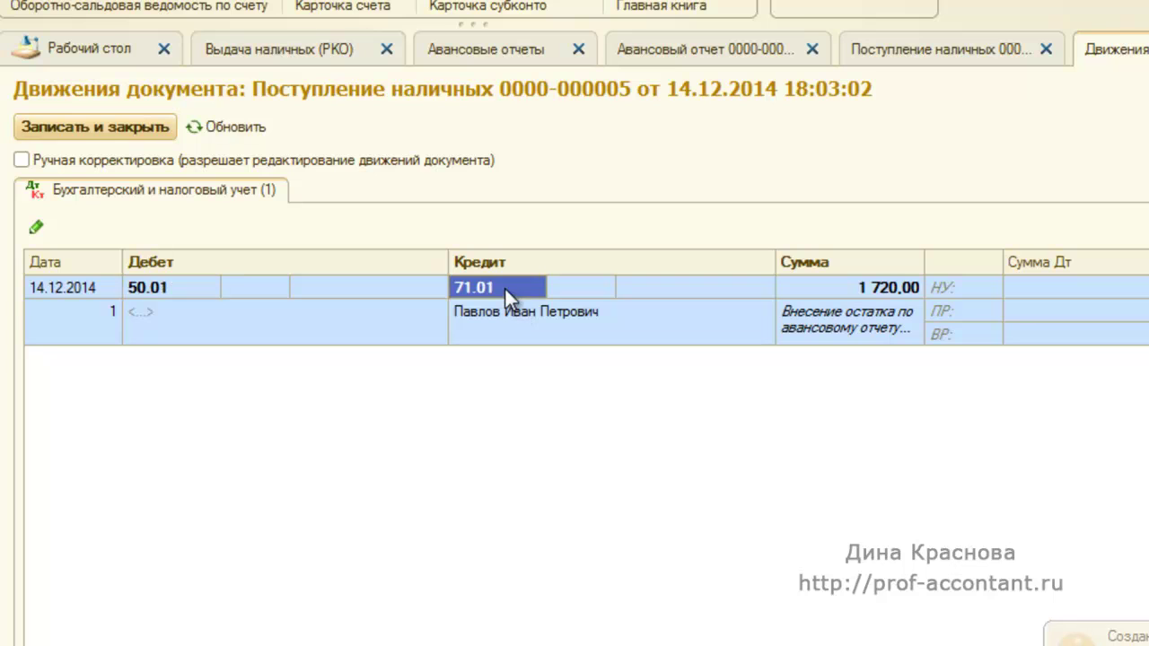
pyautogui.press('Escape')
pyautogui.press('Escape')
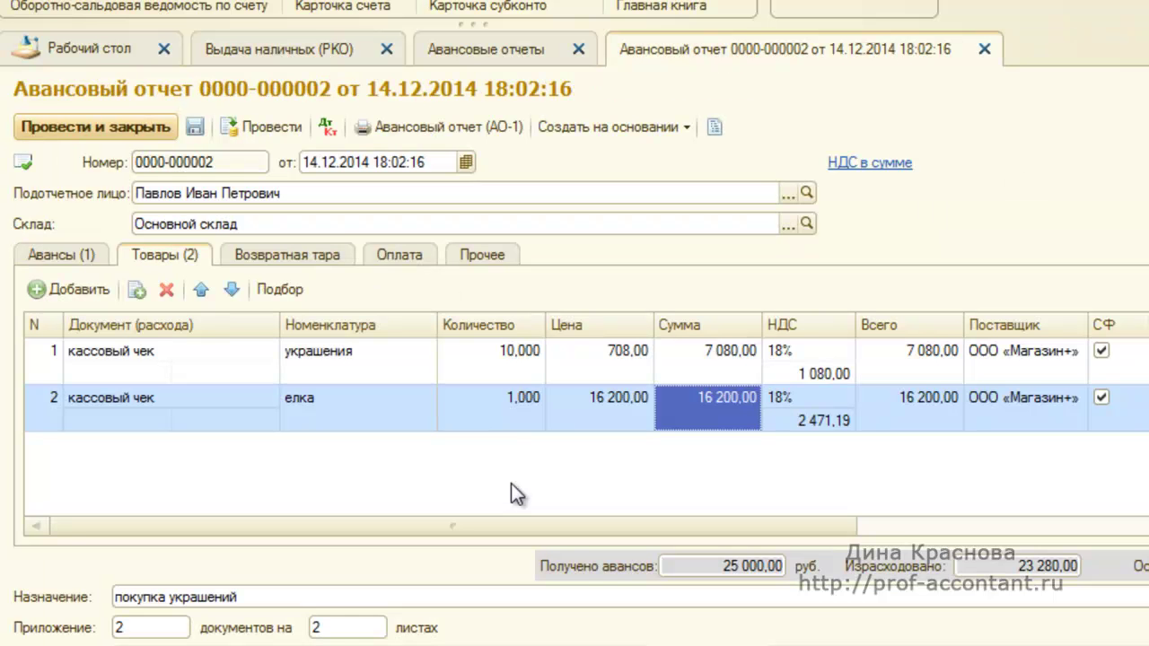
# Step: Close the advance report together with the advance report and cash issue lists
pyautogui.click(984, 52)
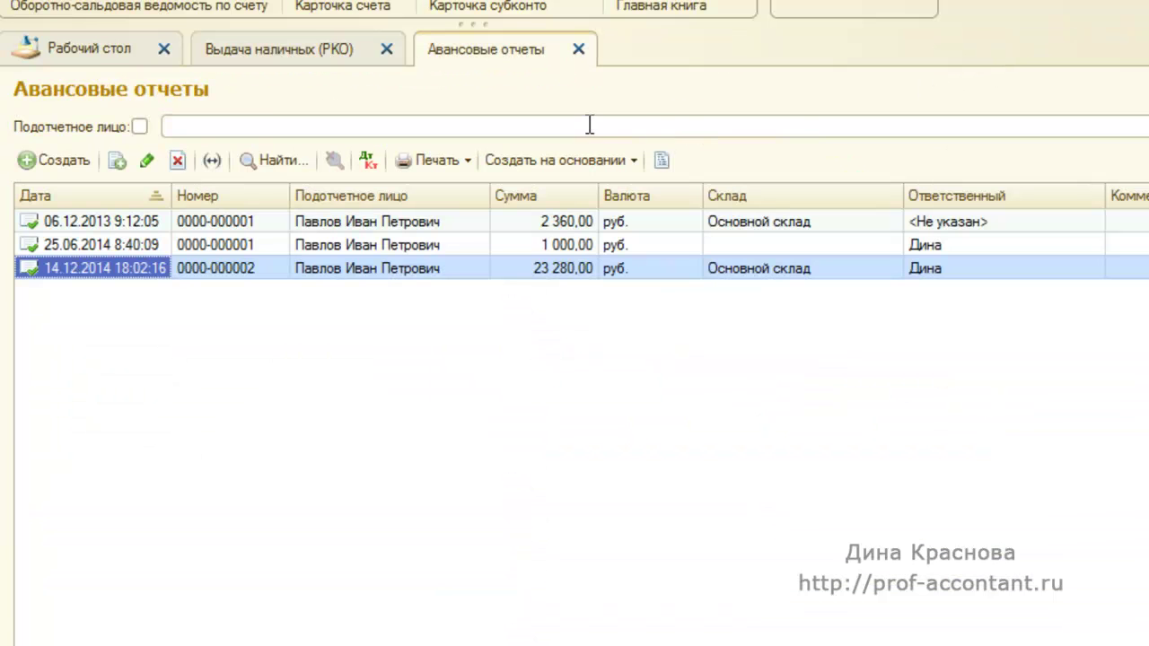
pyautogui.click(581, 50)
pyautogui.press('Escape')
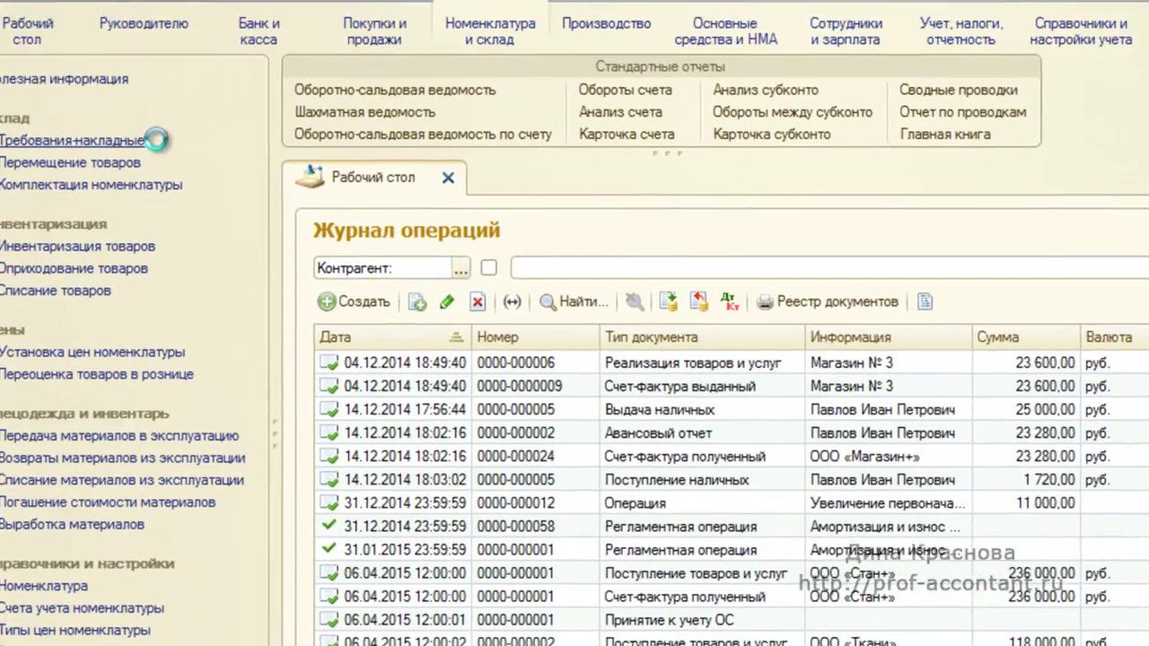
# Step: Create a new «Требование-накладная» and enable entering cost accounts directly in the materials table
pyautogui.click(144, 151)
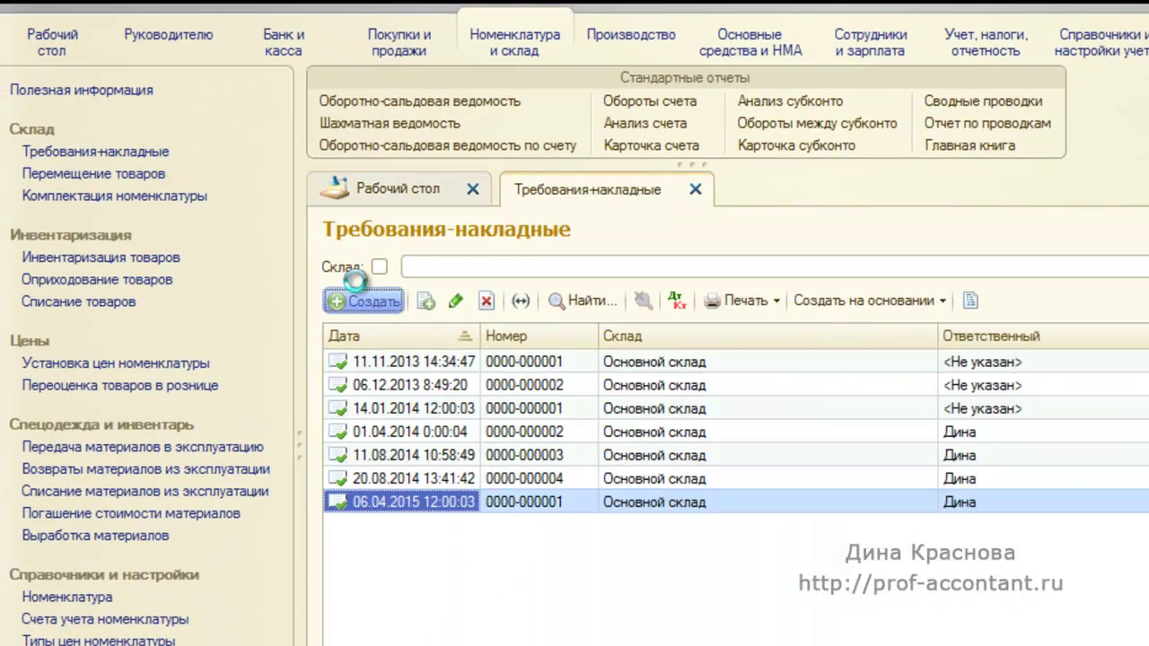
pyautogui.click(359, 299)
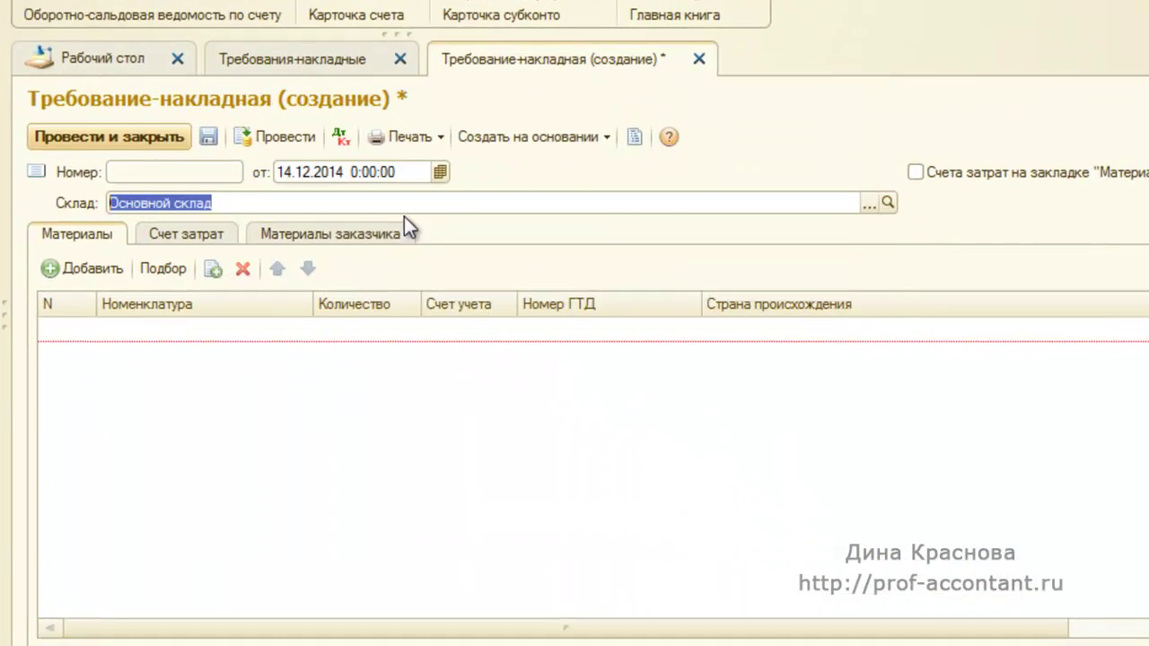
pyautogui.click(915, 172)
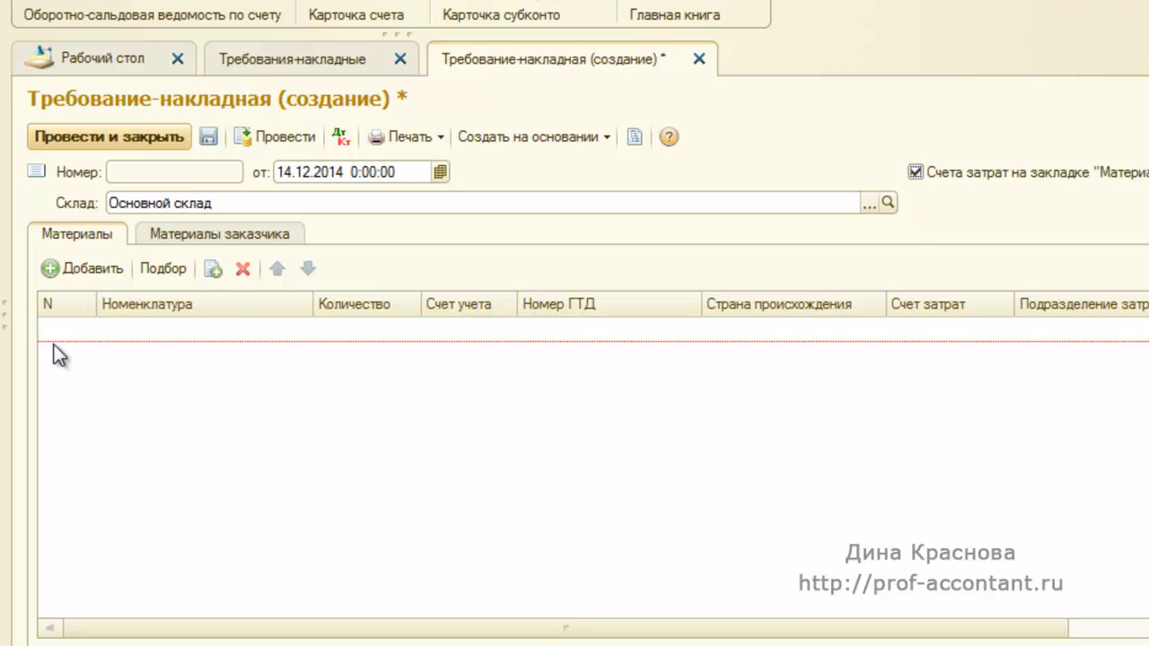
# Step: Add a materials row for «украшения» with quantity 10
pyautogui.click(102, 270)
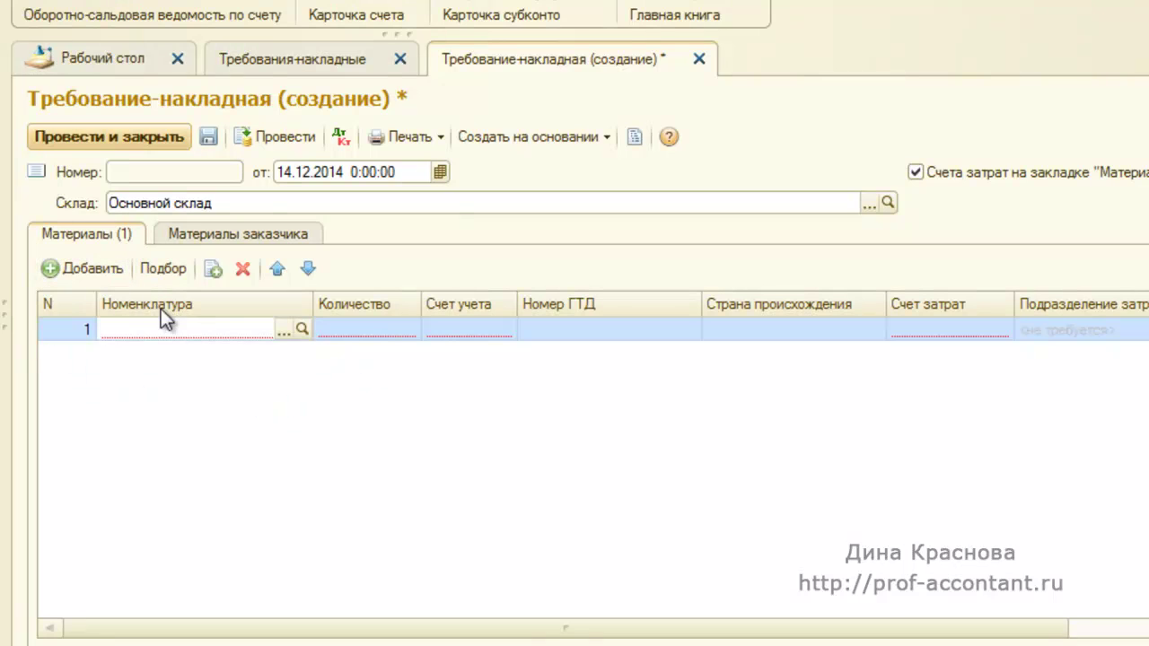
pyautogui.write('ук')
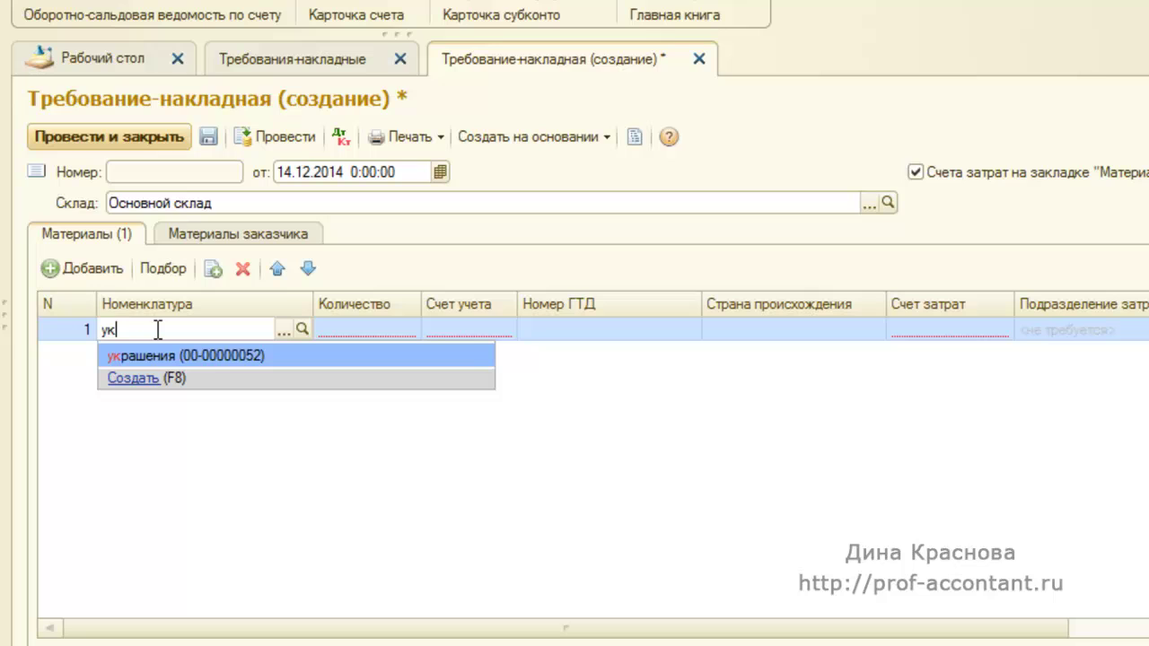
pyautogui.click(220, 355)
pyautogui.write('10')
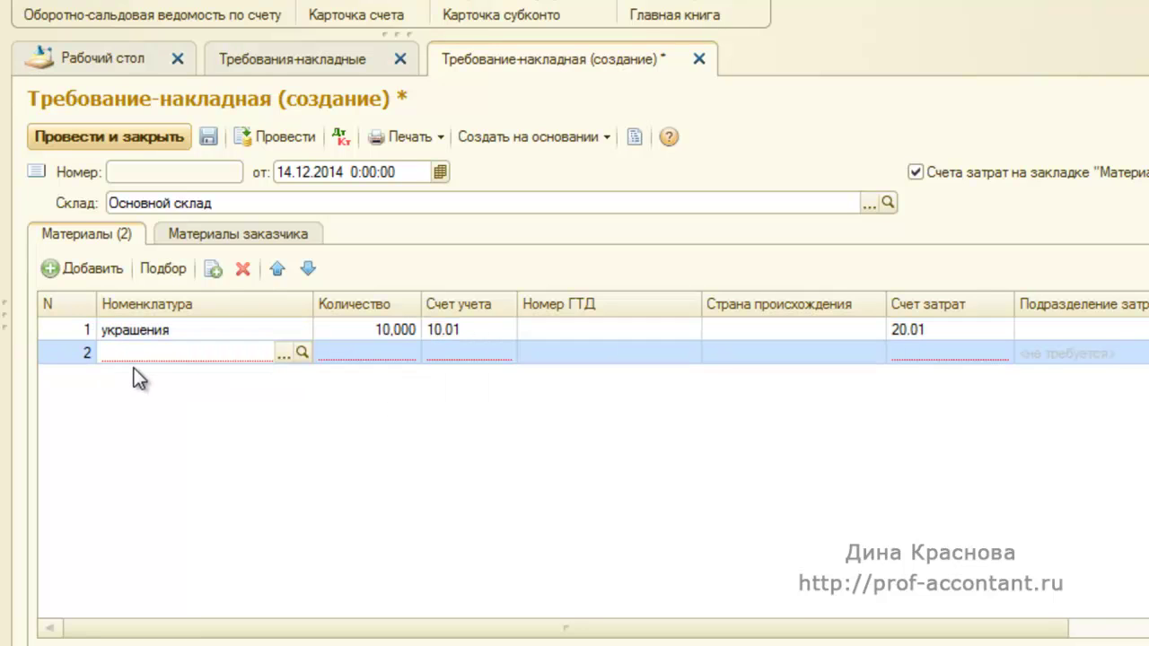
# Step: Add a second materials row for «елка» with quantity 1
pyautogui.doubleClick(134, 367)
pyautogui.write('ел')
pyautogui.click(133, 370)
# Step: Set the cost account to 44.01 for both the «украшения» and «елка» rows
pyautogui.click(985, 332)
pyautogui.click(987, 329)
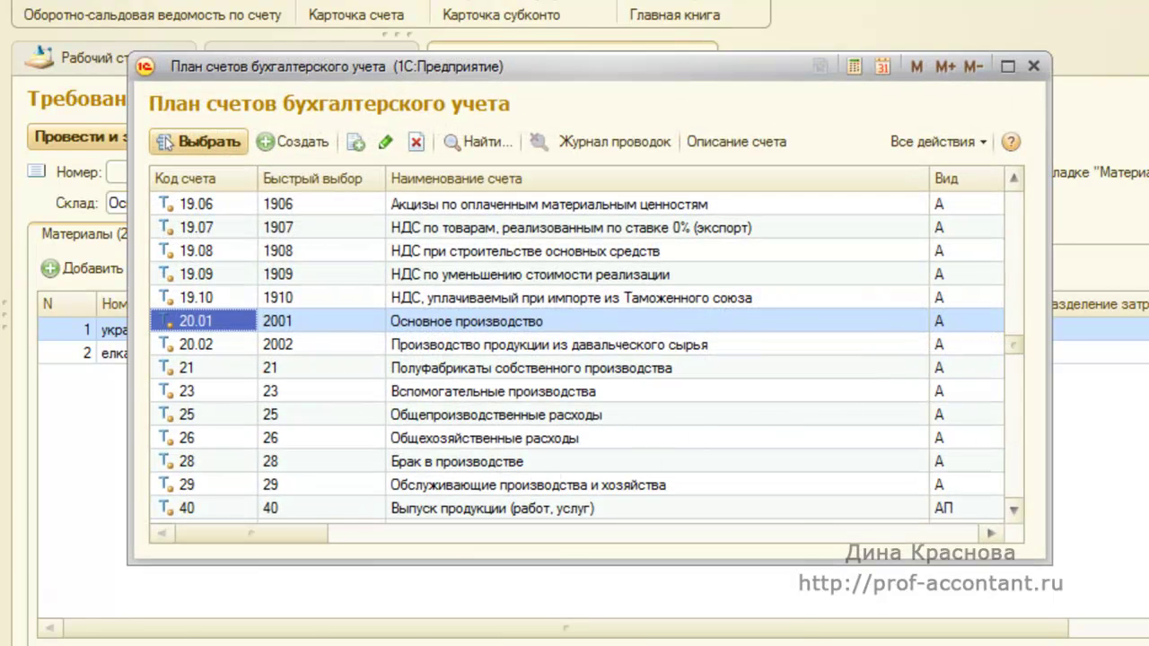
pyautogui.scroll(-6, 287, 407)
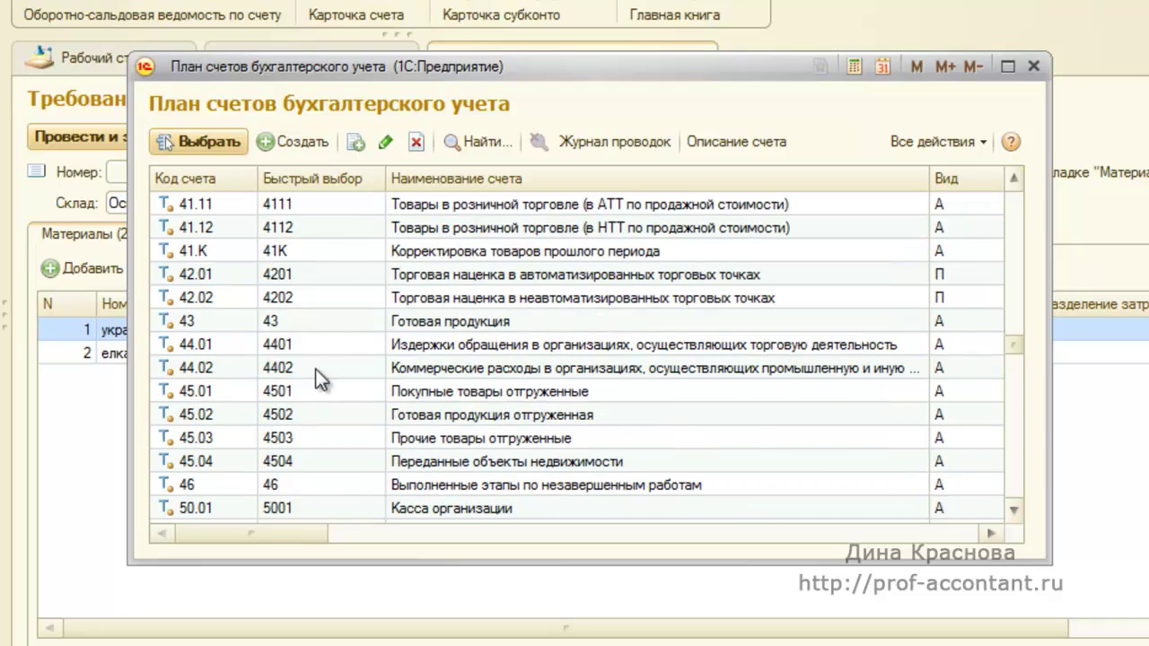
pyautogui.doubleClick(461, 343)
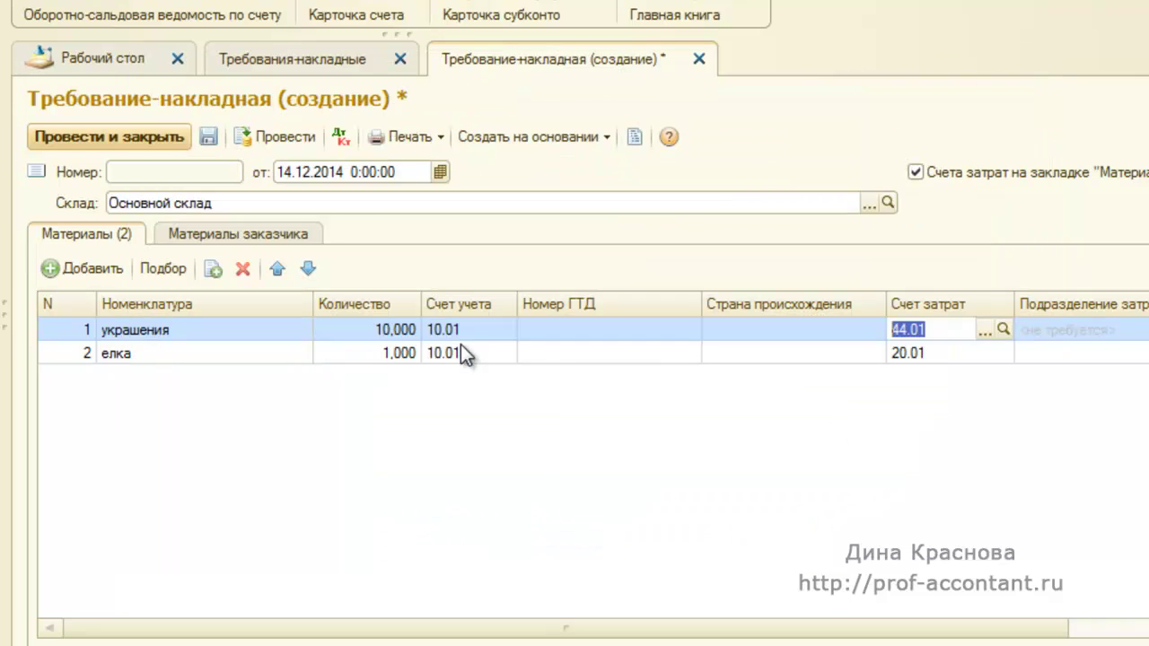
pyautogui.press('Tab')
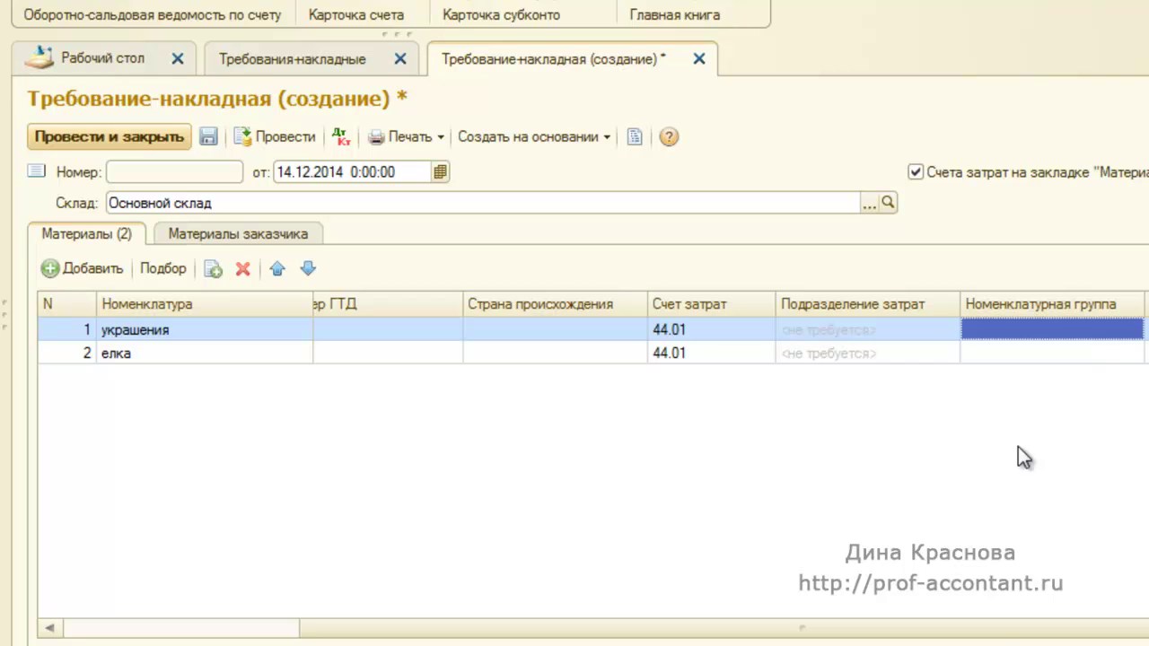
pyautogui.moveTo(1014, 634); pyautogui.dragTo(646, 626)
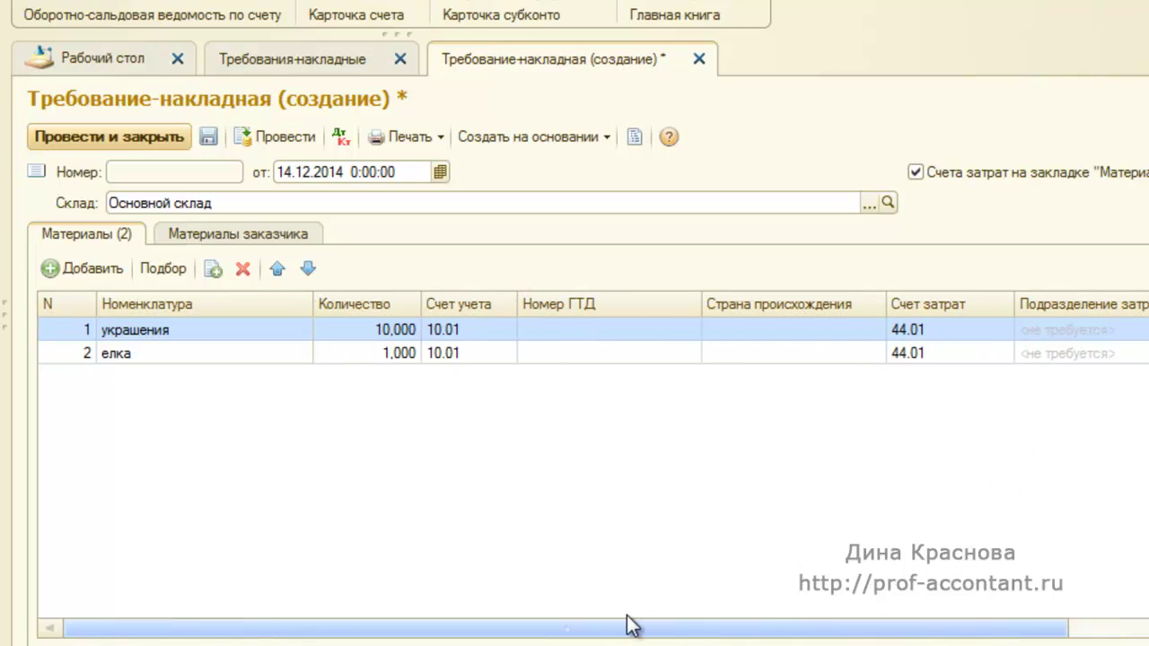
# Step: Post the requisition, review its accounting entries, and close it along with the requisitions list
pyautogui.click(285, 136)
pyautogui.click(343, 137)
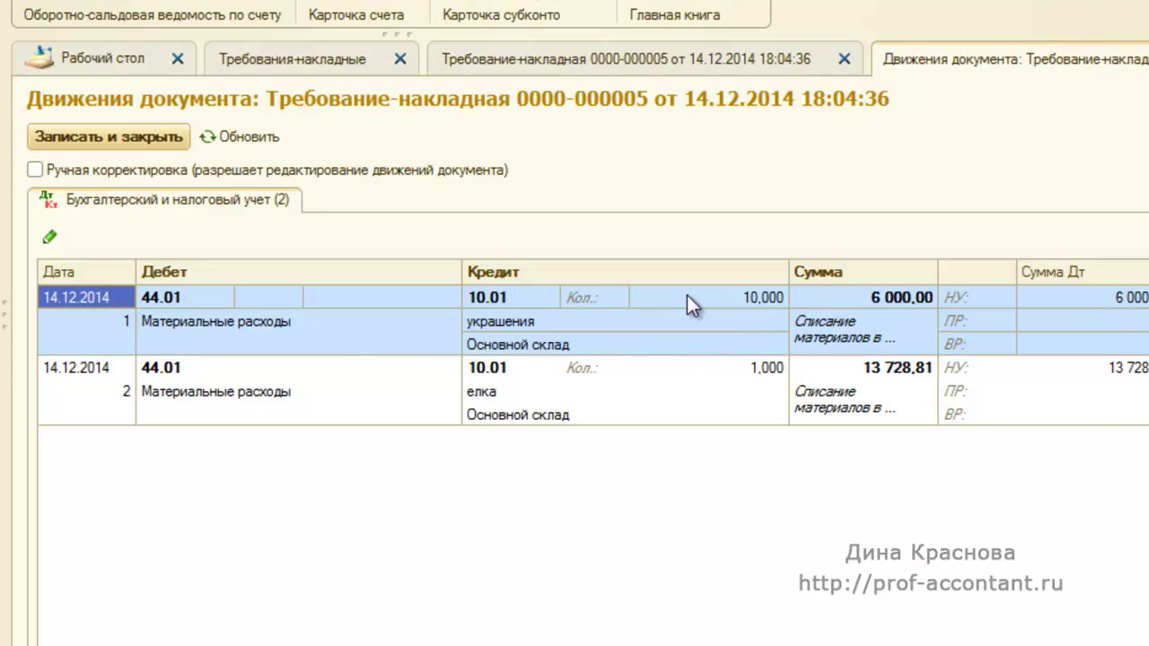
pyautogui.press('Escape')
pyautogui.press('Escape')
pyautogui.press('Escape')
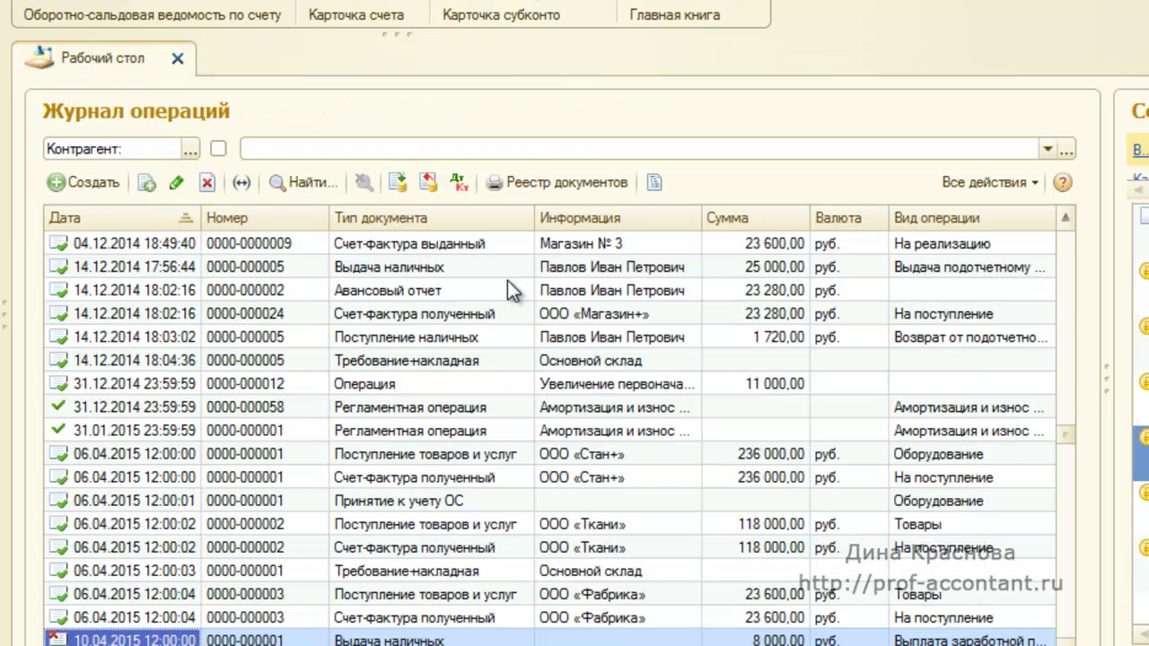